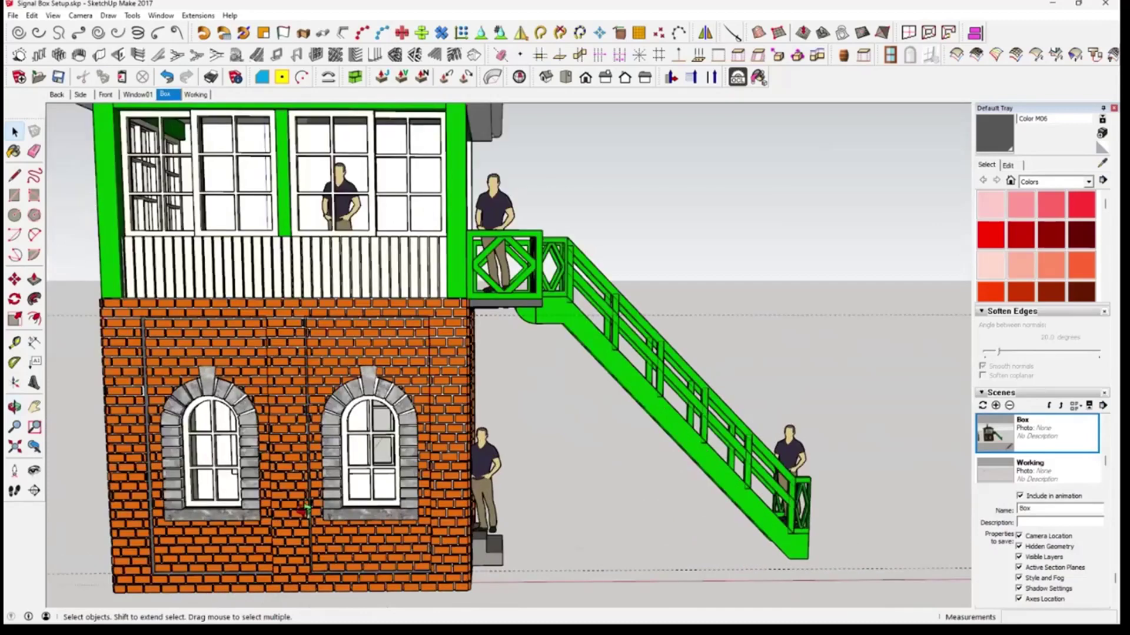
Measure the height from the base of the finished signal box's front brick wall to the bottom of its arched window.
scroll(357, 510, up, 1)
middle_drag(244, 148, 205, 95)
key(Page_Down)
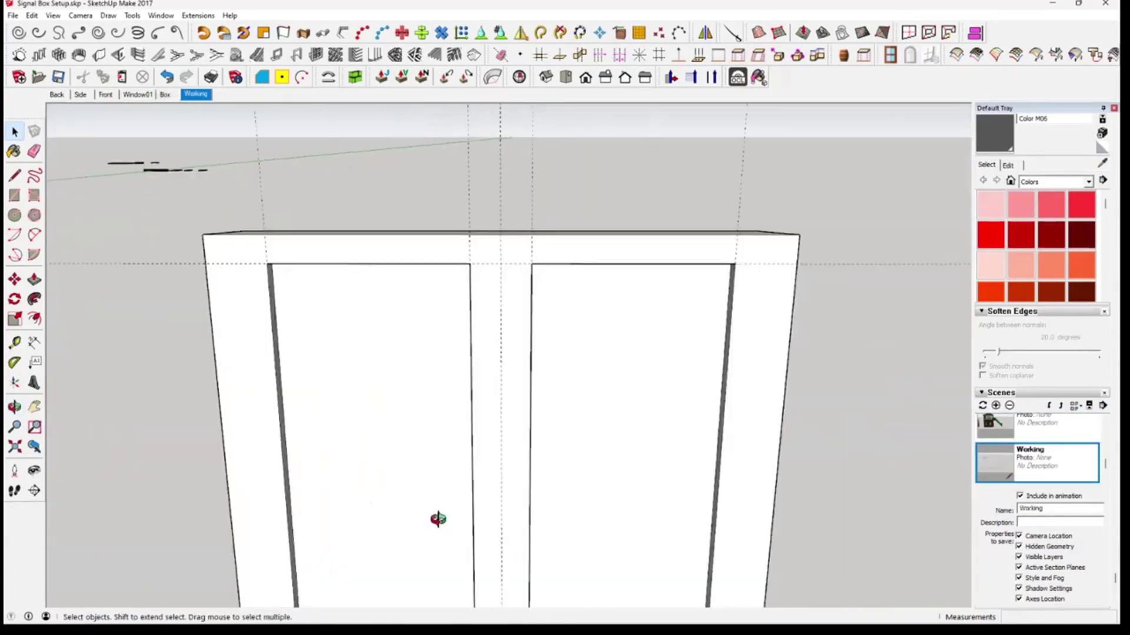
middle_drag(469, 447, 410, 458)
scroll(459, 417, up, 1)
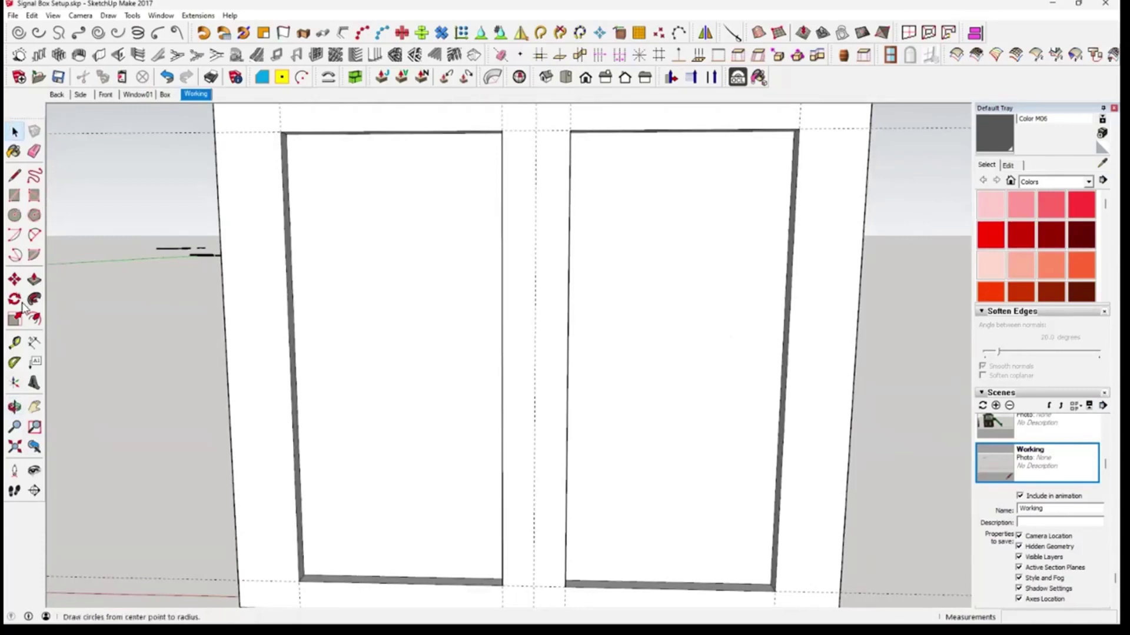
click(33, 343)
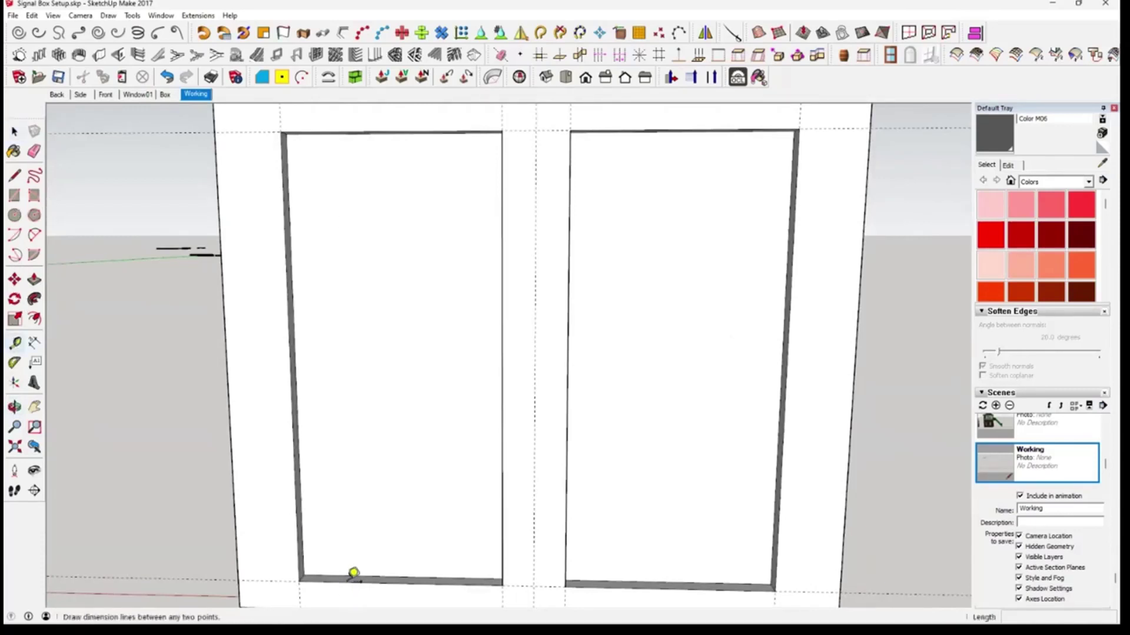
middle_drag(390, 488, 398, 489)
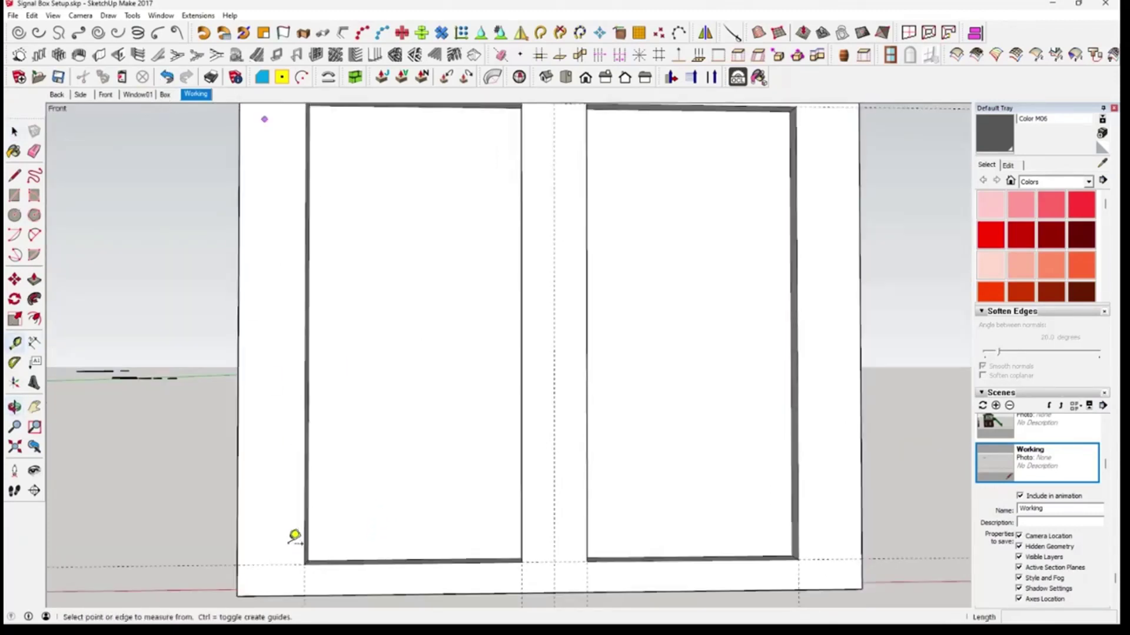
key(Page_Up)
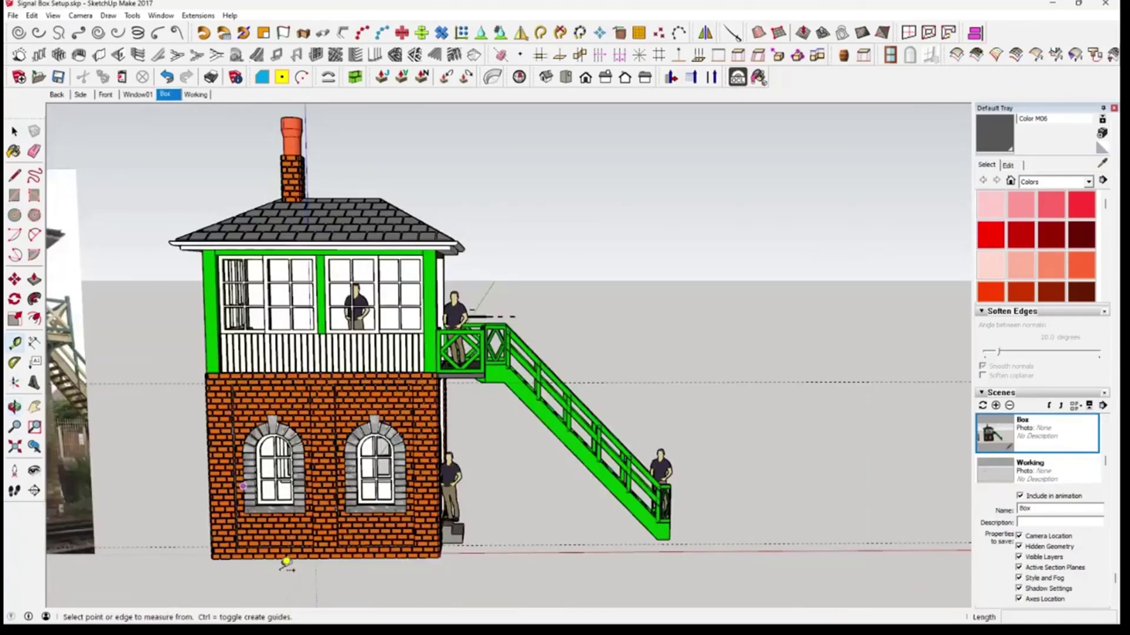
scroll(287, 564, up, 4)
scroll(271, 565, up, 3)
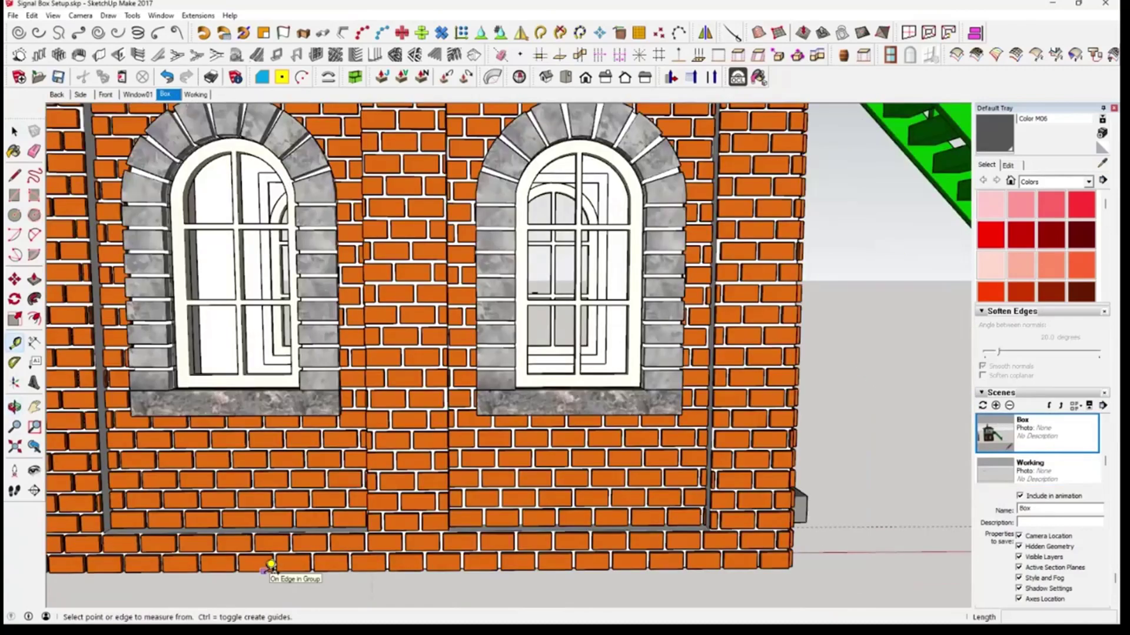
click(270, 566)
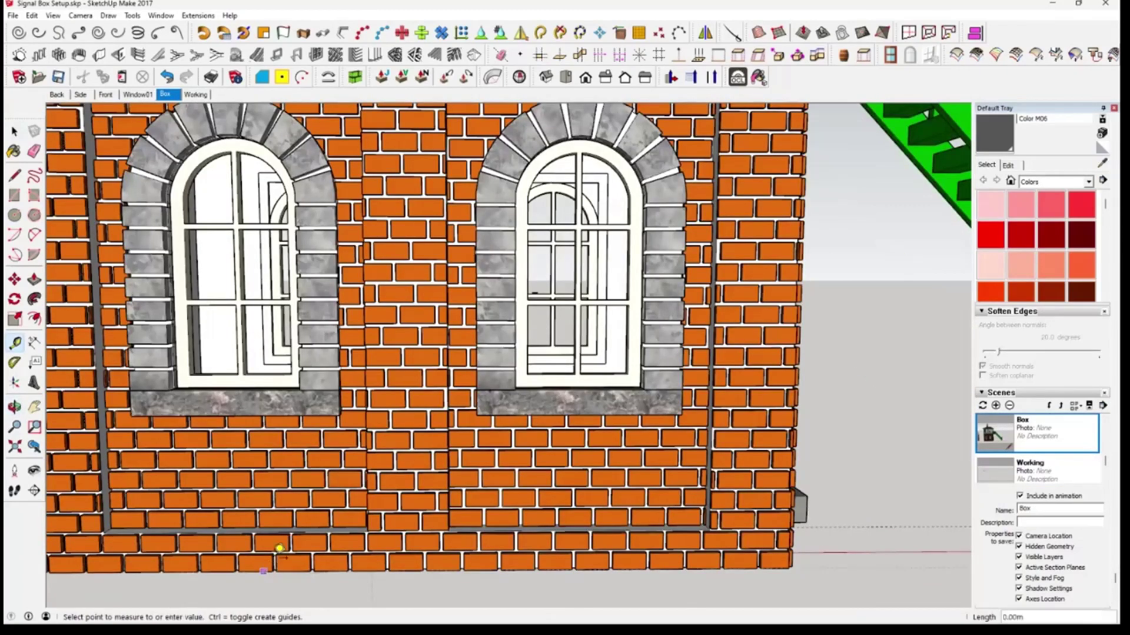
click(281, 390)
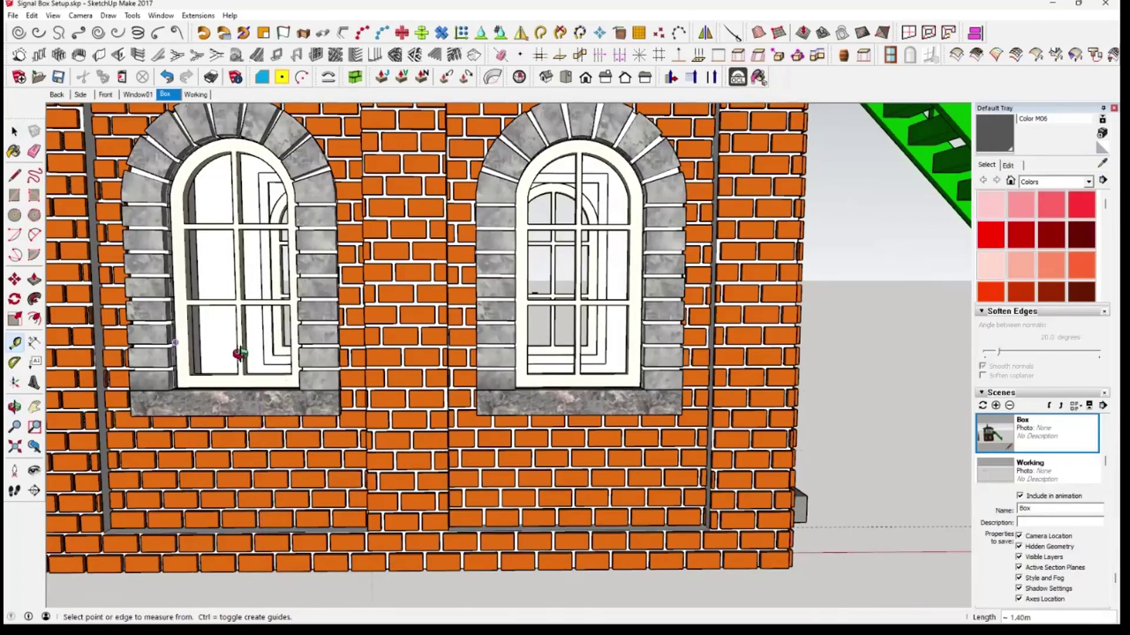
Measure the horizontal distance from the brick wall's recess edge towards the arched window.
middle_drag(132, 367, 131, 358)
click(126, 357)
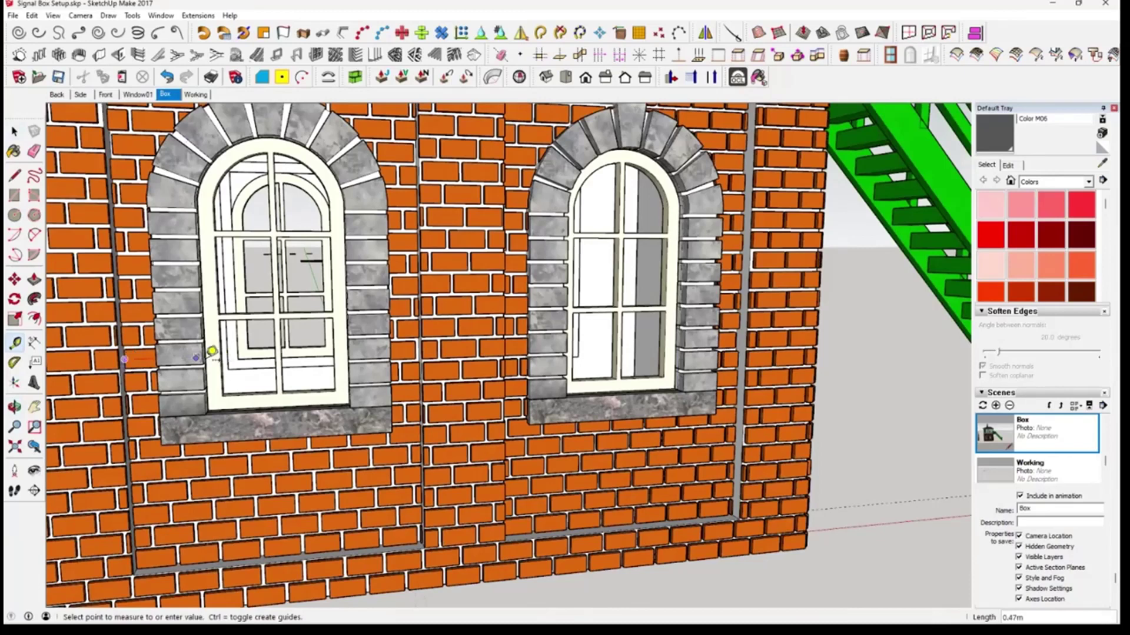
click(433, 155)
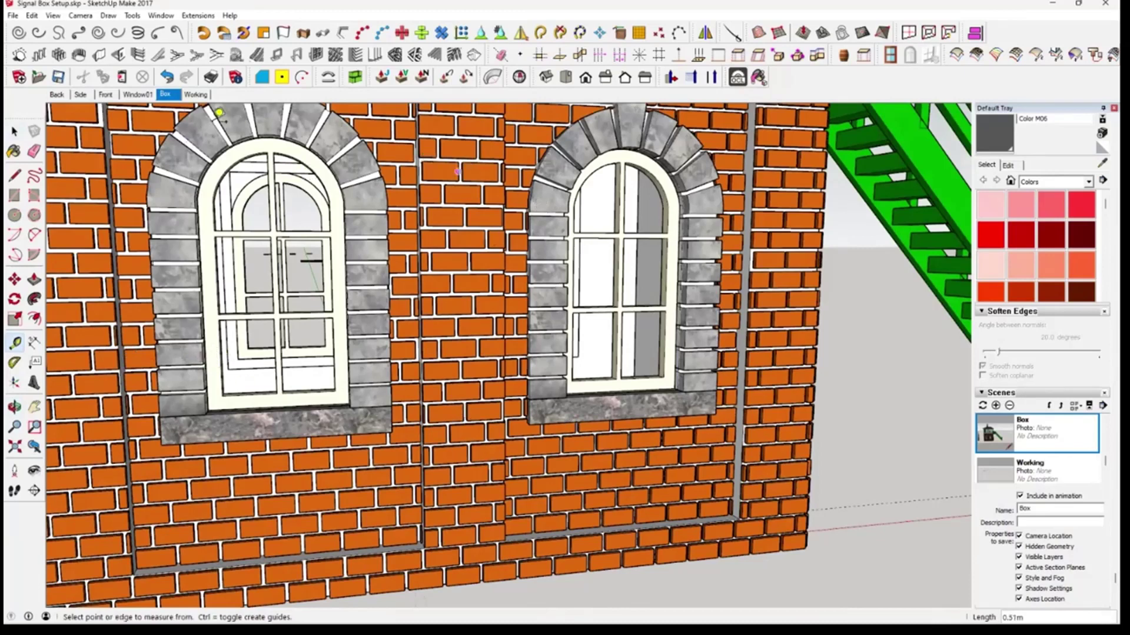
Create a horizontal guide 1.5 m above the bottom edge of the plain wall in the Working scene.
key(Page_Down)
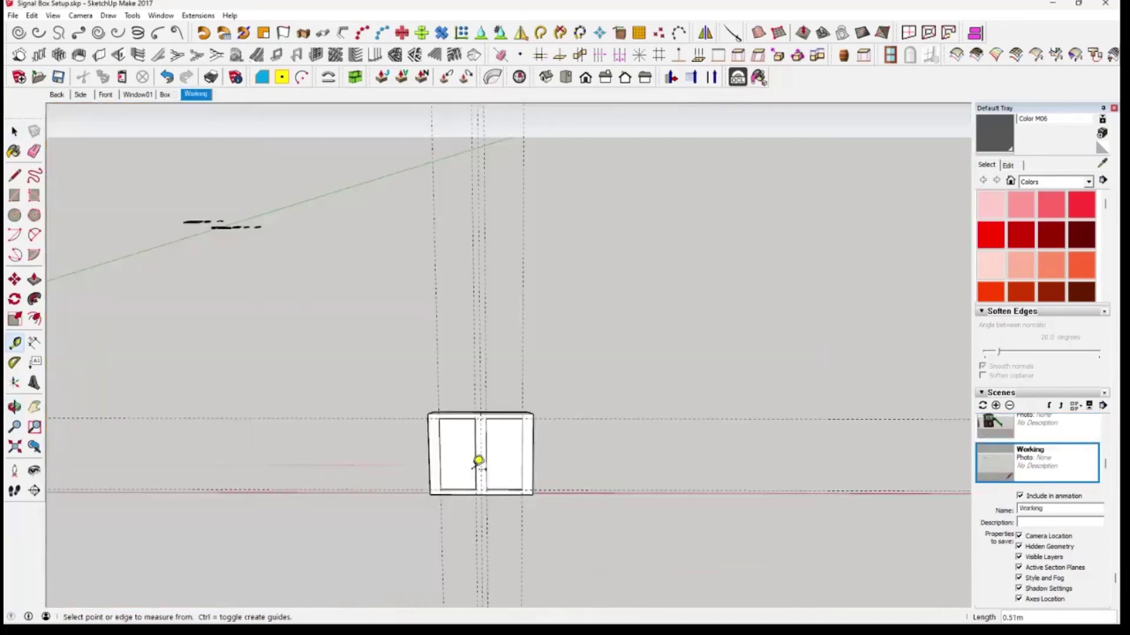
scroll(442, 520, up, 3)
scroll(452, 457, up, 5)
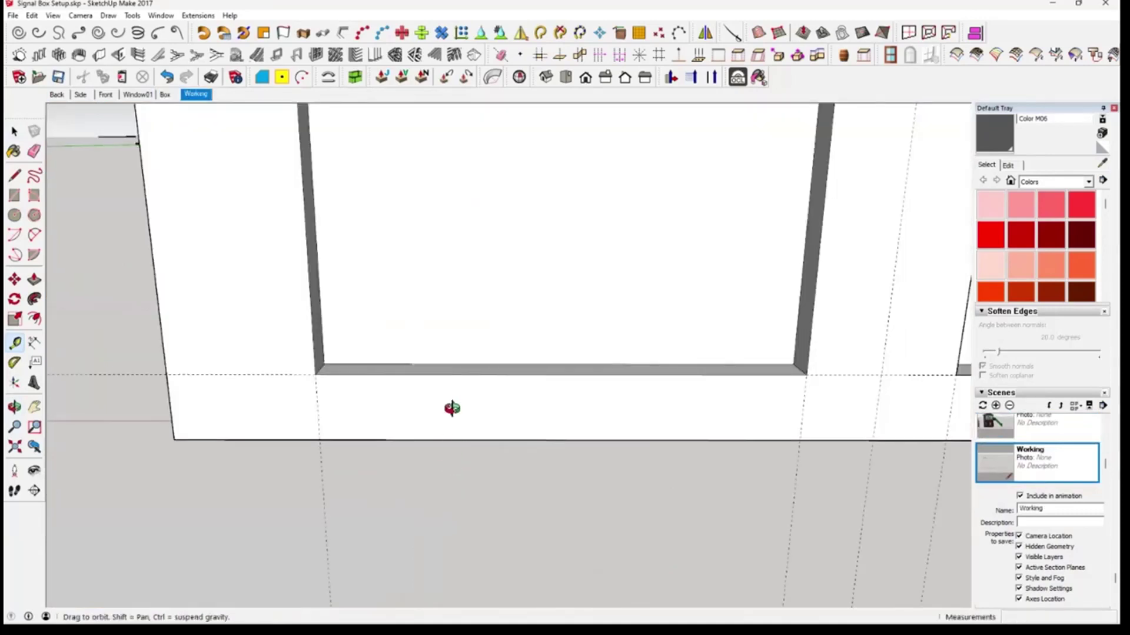
scroll(456, 382, down, 1)
shift+middle_drag(488, 386, 482, 517)
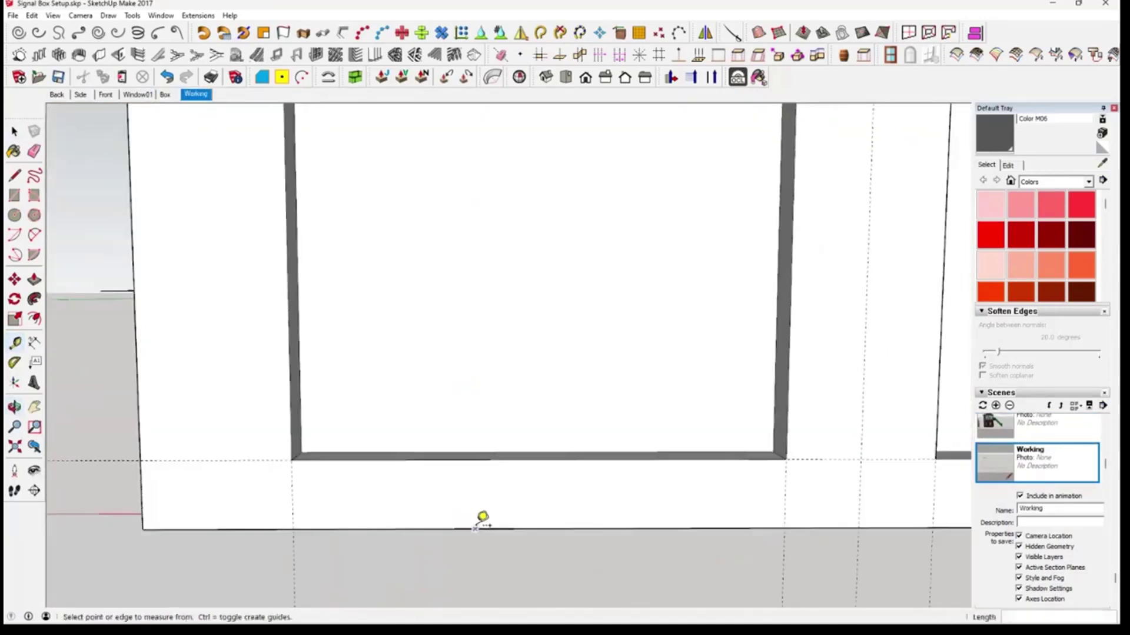
click(475, 528)
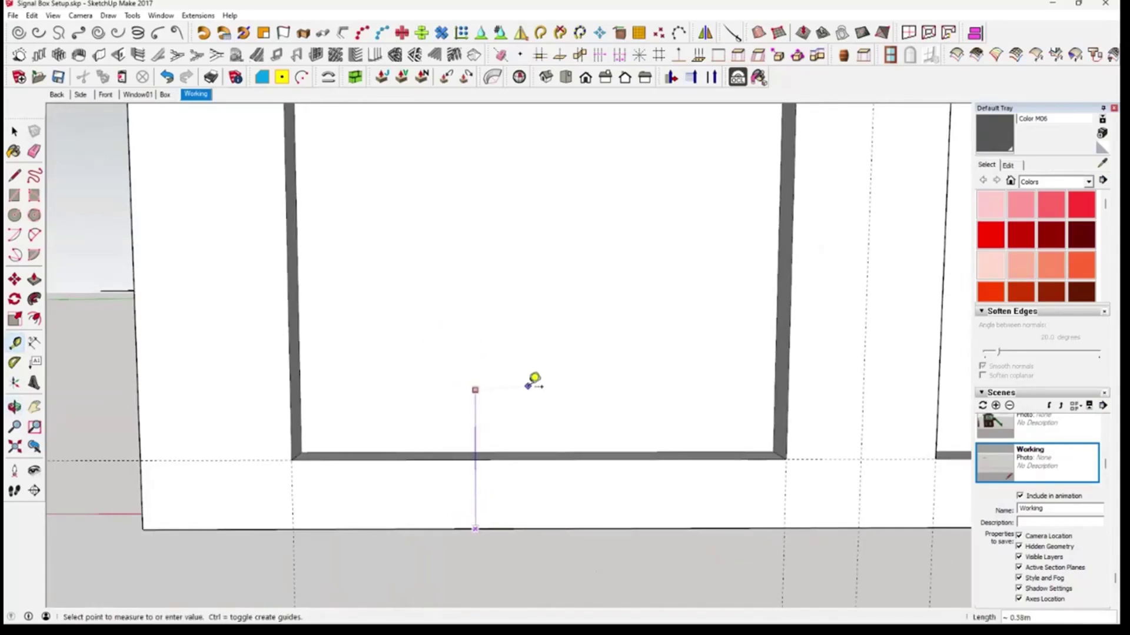
key(Escape)
shift+middle_drag(433, 492, 669, 544)
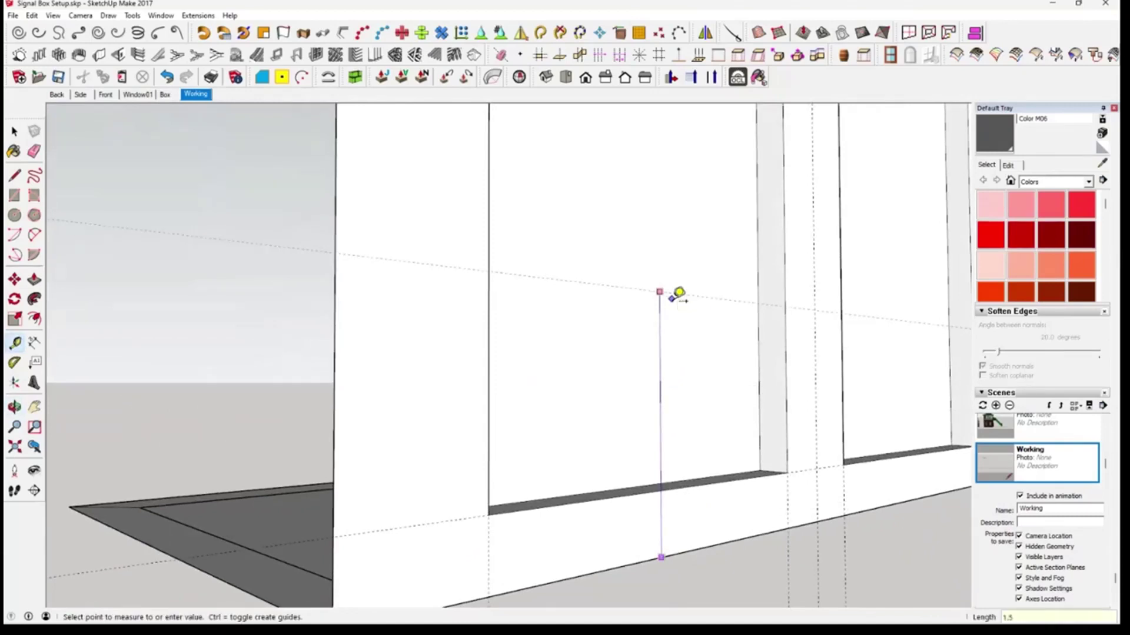
key(Return)
Create a matching horizontal guide on the recessed face, offset from the recess's bottom edge up to the 1.5 m guide.
middle_drag(683, 257, 642, 383)
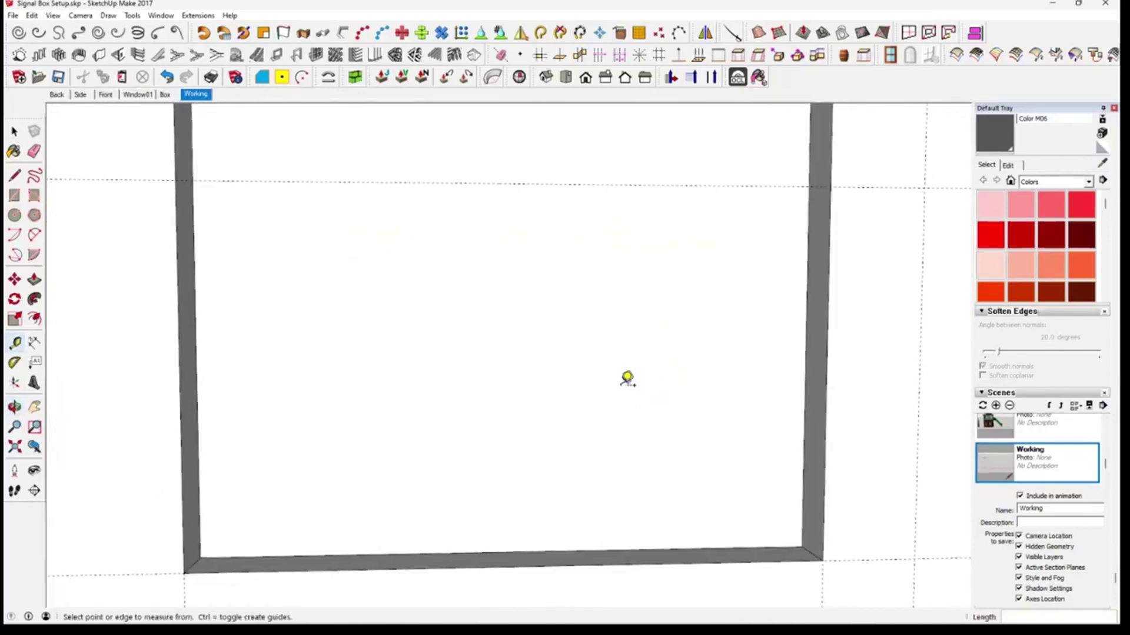
click(524, 550)
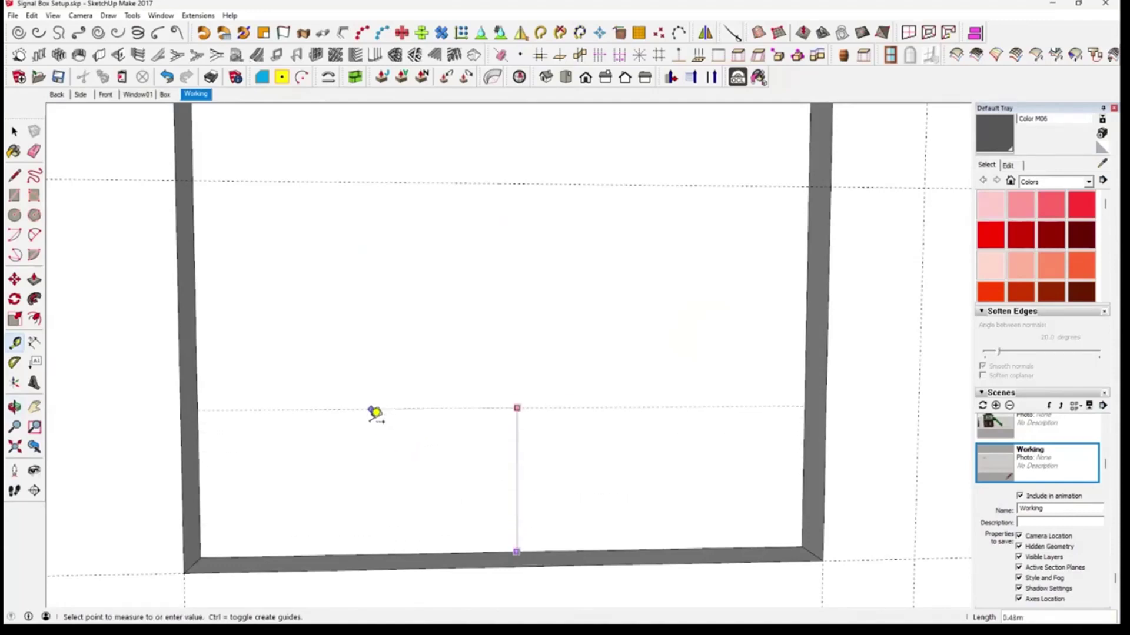
click(176, 179)
middle_drag(506, 379, 708, 493)
mouse_move(555, 373)
middle_down()
mouse_move(598, 421)
mouse_move(635, 411)
middle_up()
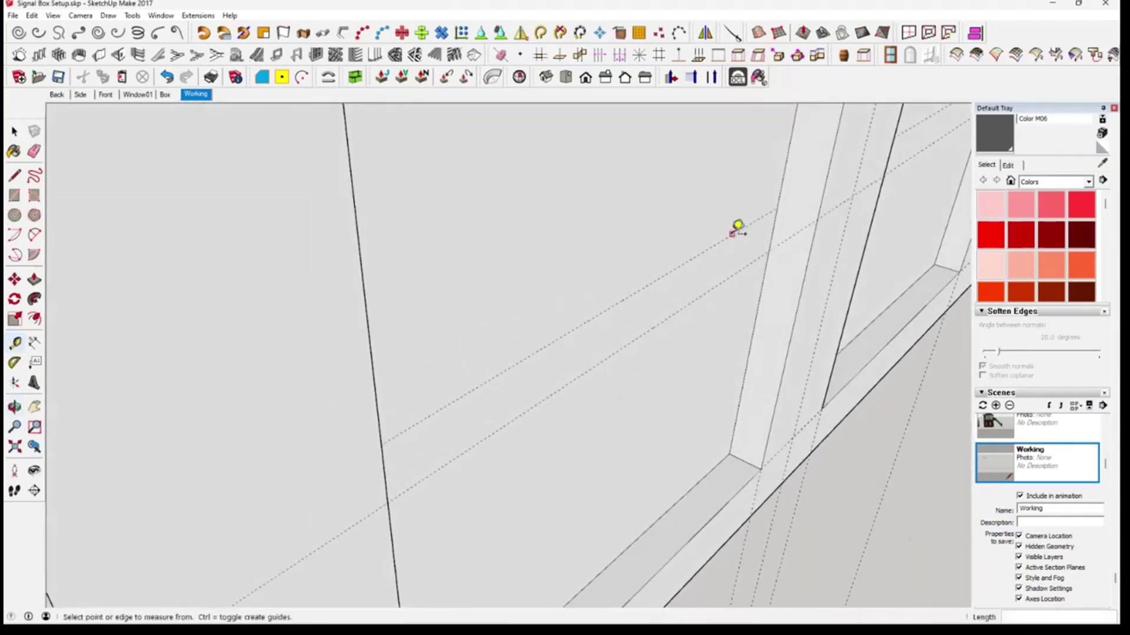
Try to place a vertical centre guide from the first recess's side edge to the midpoint of its bottom edge.
mouse_move(789, 368)
middle_down()
mouse_move(673, 391)
mouse_move(696, 360)
mouse_move(638, 373)
mouse_move(630, 361)
mouse_move(807, 406)
mouse_move(800, 440)
mouse_move(729, 408)
mouse_move(734, 398)
mouse_move(739, 426)
mouse_move(655, 423)
mouse_move(648, 502)
mouse_move(641, 451)
mouse_move(612, 411)
mouse_move(555, 399)
mouse_move(574, 517)
mouse_move(537, 406)
mouse_move(567, 386)
mouse_move(543, 392)
mouse_move(517, 354)
mouse_move(411, 368)
middle_up()
click(359, 387)
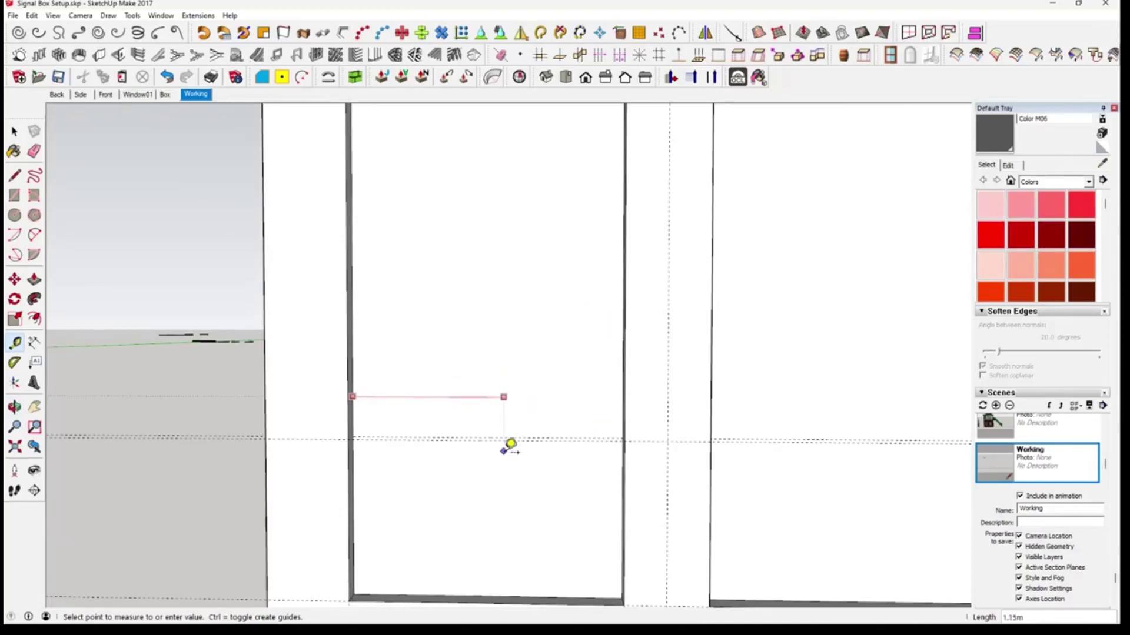
shift+middle_drag(510, 545, 522, 446)
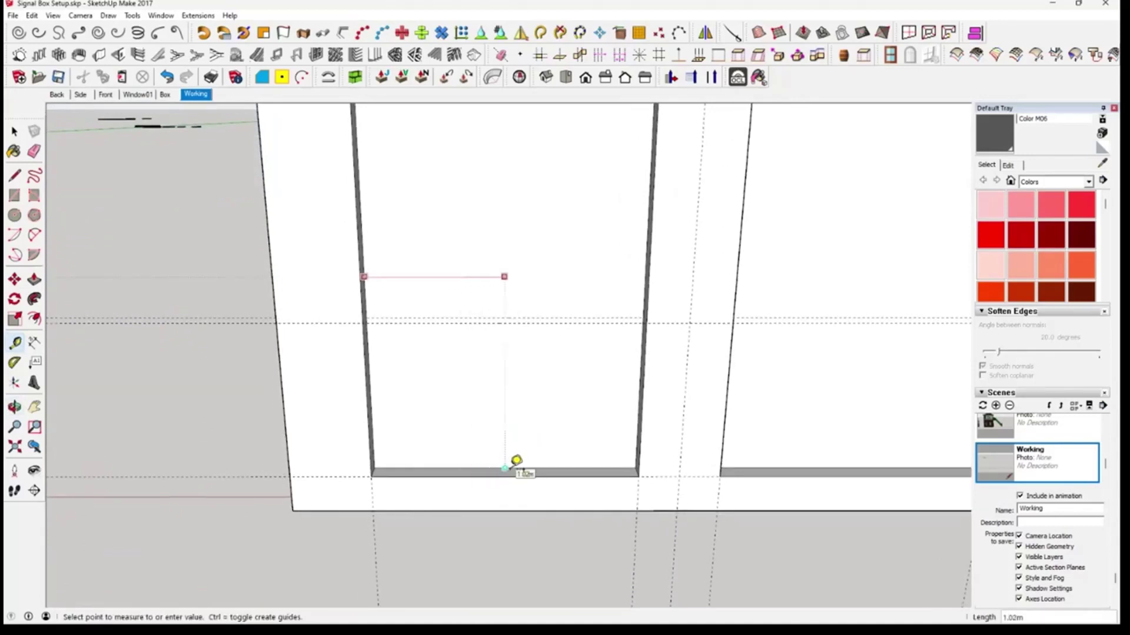
click(516, 460)
Create a vertical guide parallel to the first recess's side edge, through the midpoint of its bottom edge.
middle_drag(530, 435, 479, 411)
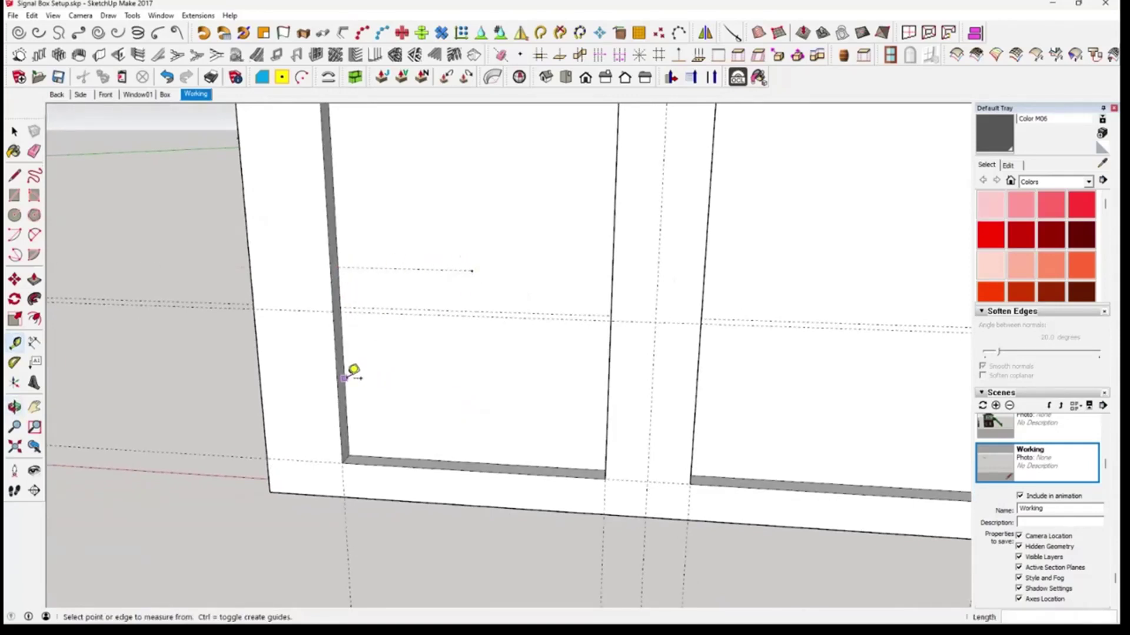
click(351, 376)
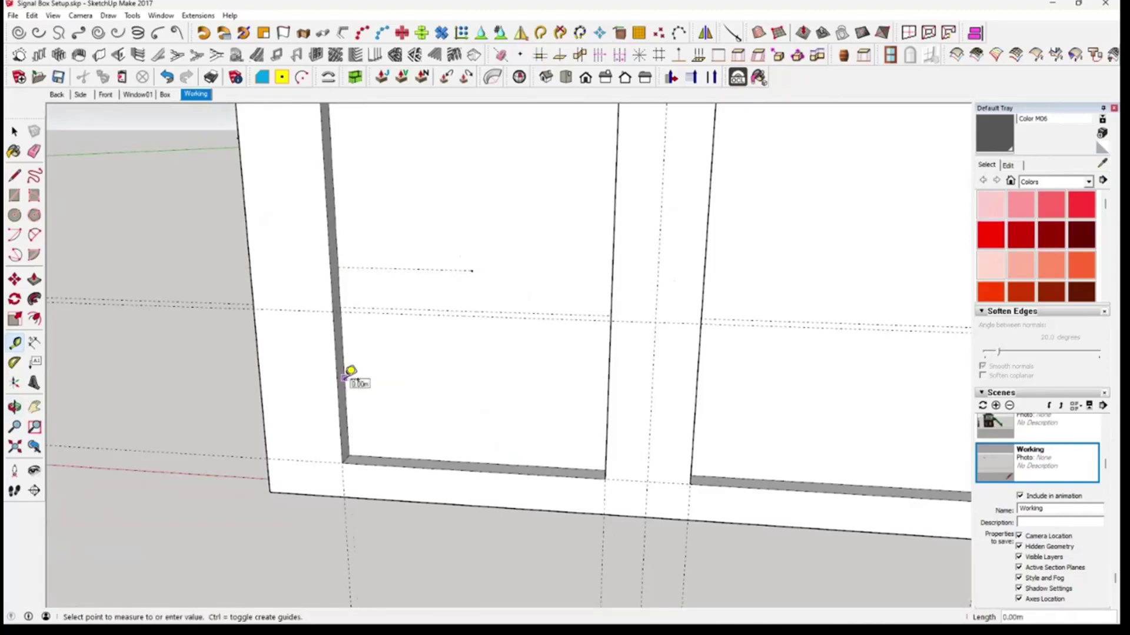
click(478, 457)
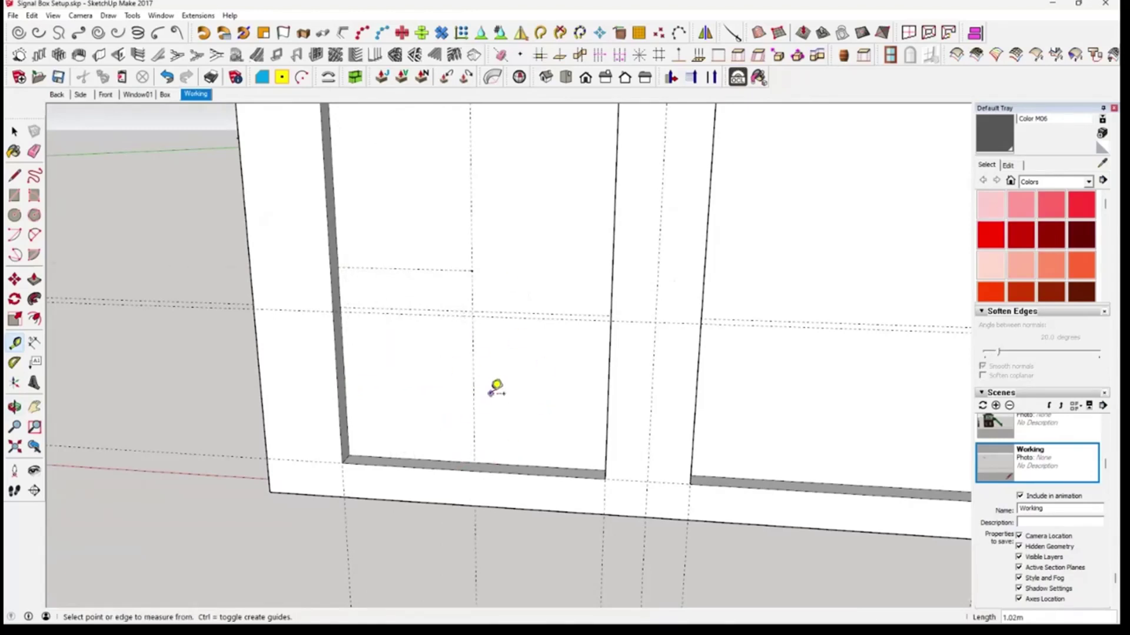
Delete the stray short guide and the extra horizontal guide on the wall's outer face.
middle_drag(496, 386, 547, 408)
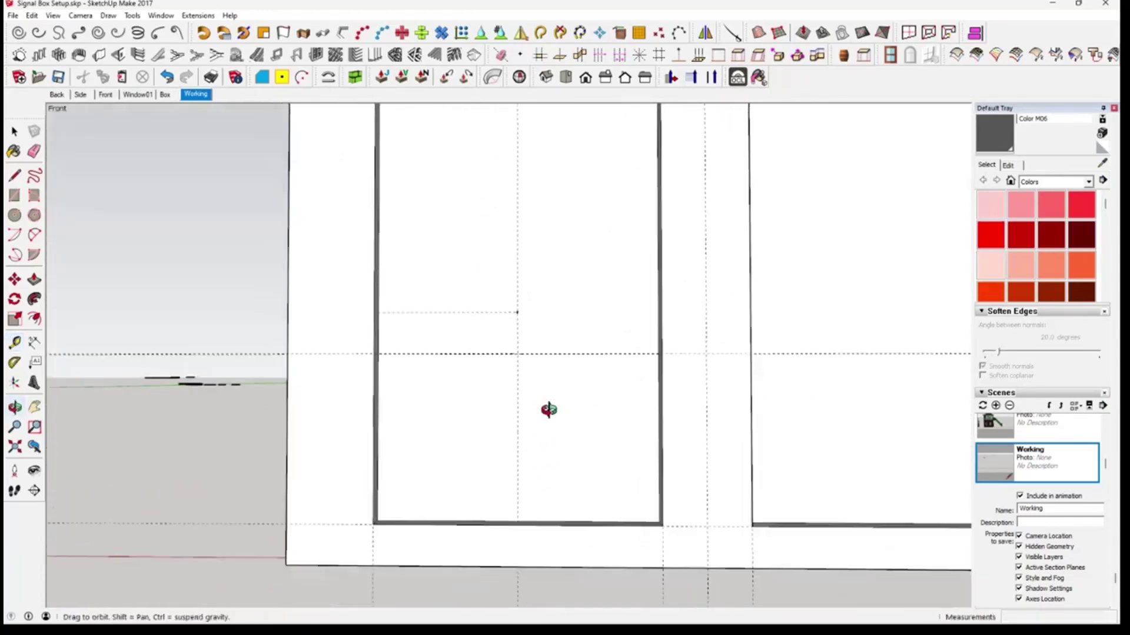
scroll(391, 285, up, 1)
middle_drag(396, 278, 386, 365)
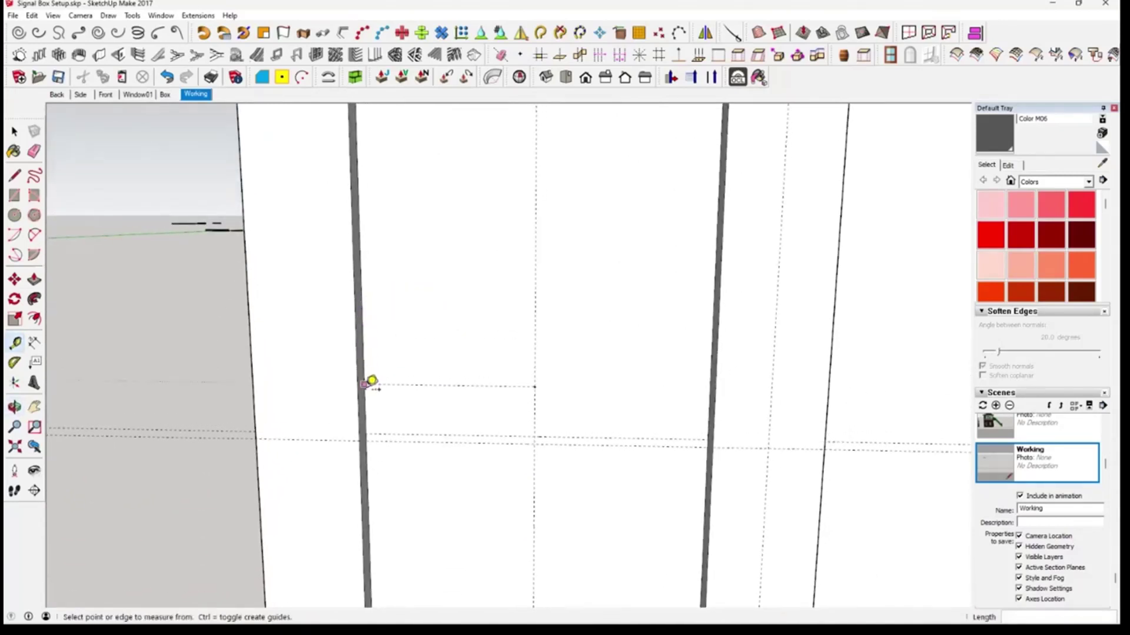
middle_drag(373, 379, 379, 285)
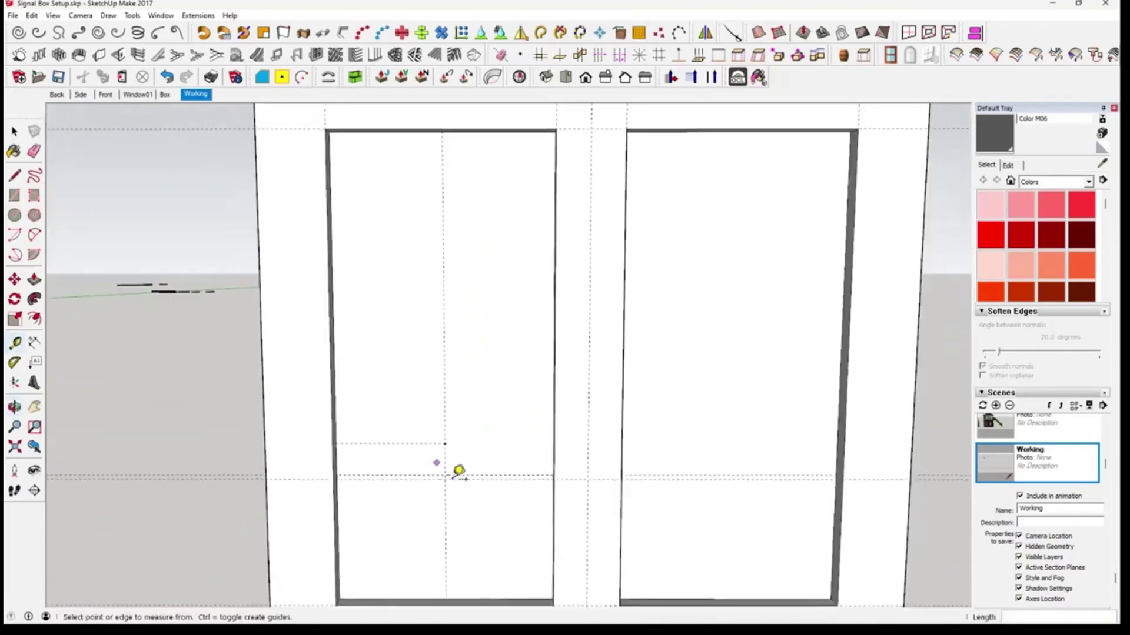
key(space)
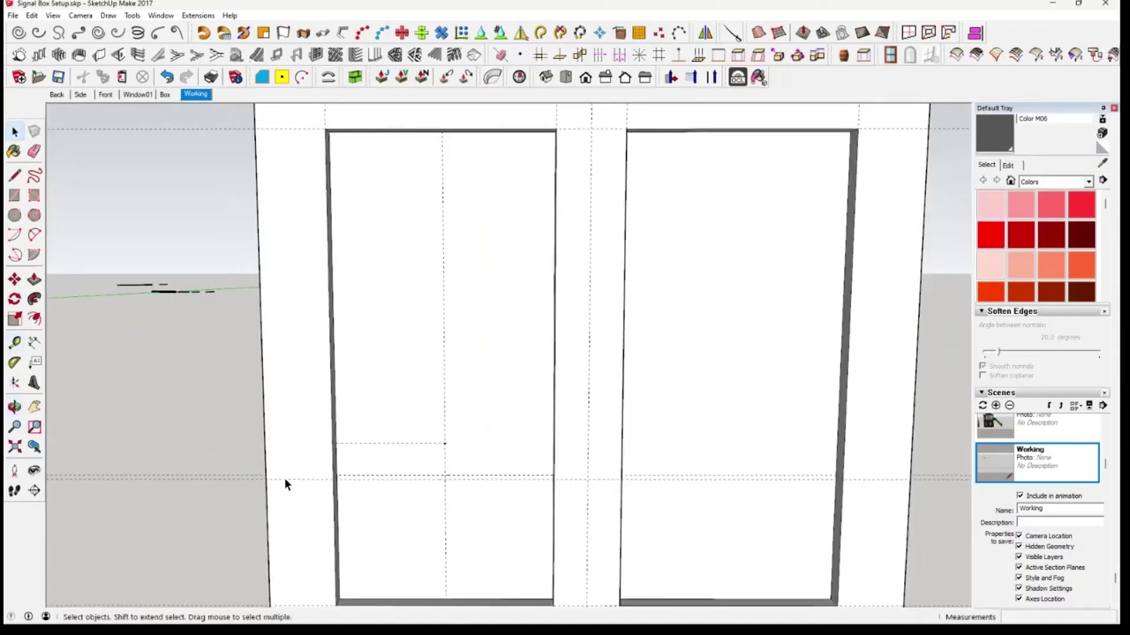
key(Delete)
key(ctrl+a)
click(407, 444)
scroll(443, 475, up, 3)
mouse_move(443, 474)
middle_down()
mouse_move(444, 496)
mouse_move(458, 482)
middle_up()
scroll(444, 495, down, 3)
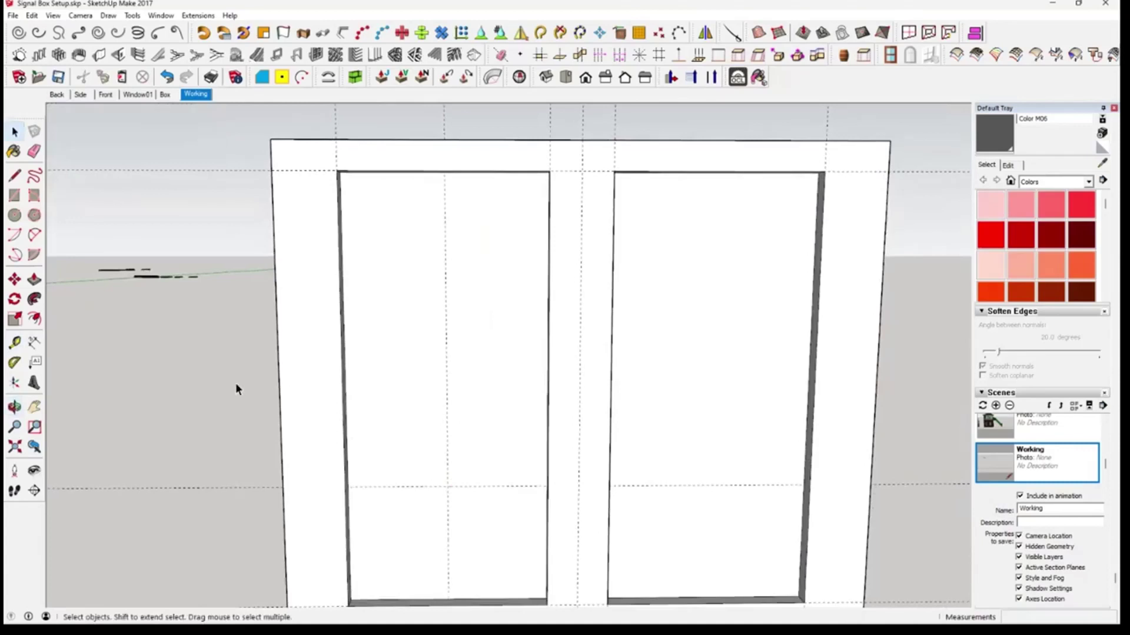
Copy the plain arched window outline with a single contour from the Window01 scene.
scroll(409, 441, down, 1)
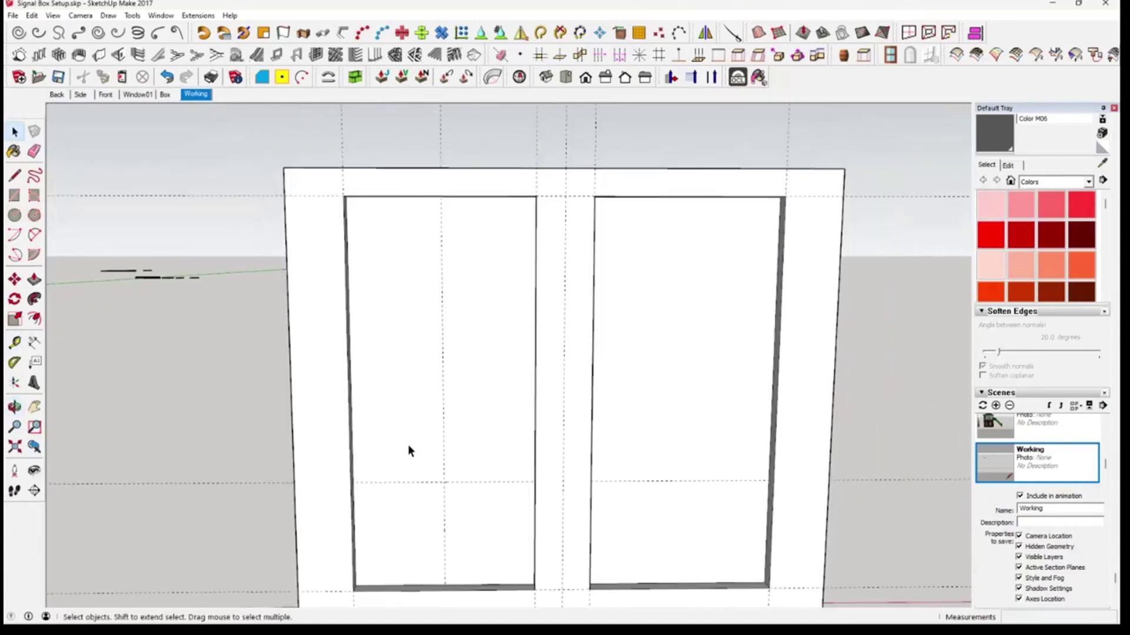
click(135, 96)
middle_drag(603, 331, 666, 324)
drag(649, 356, 649, 402)
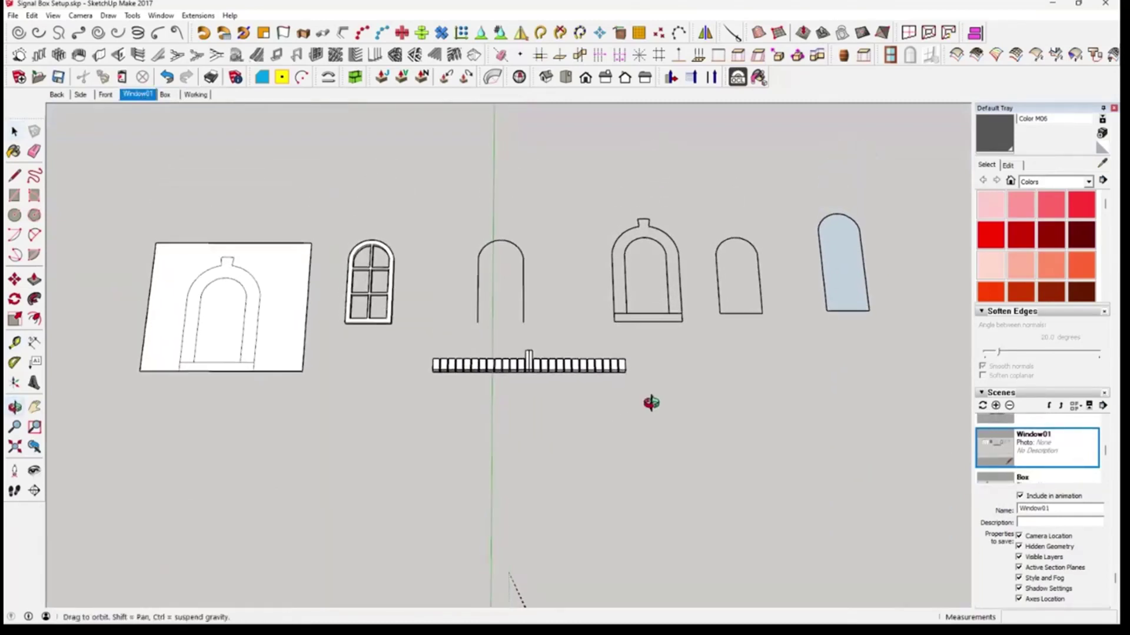
key(space)
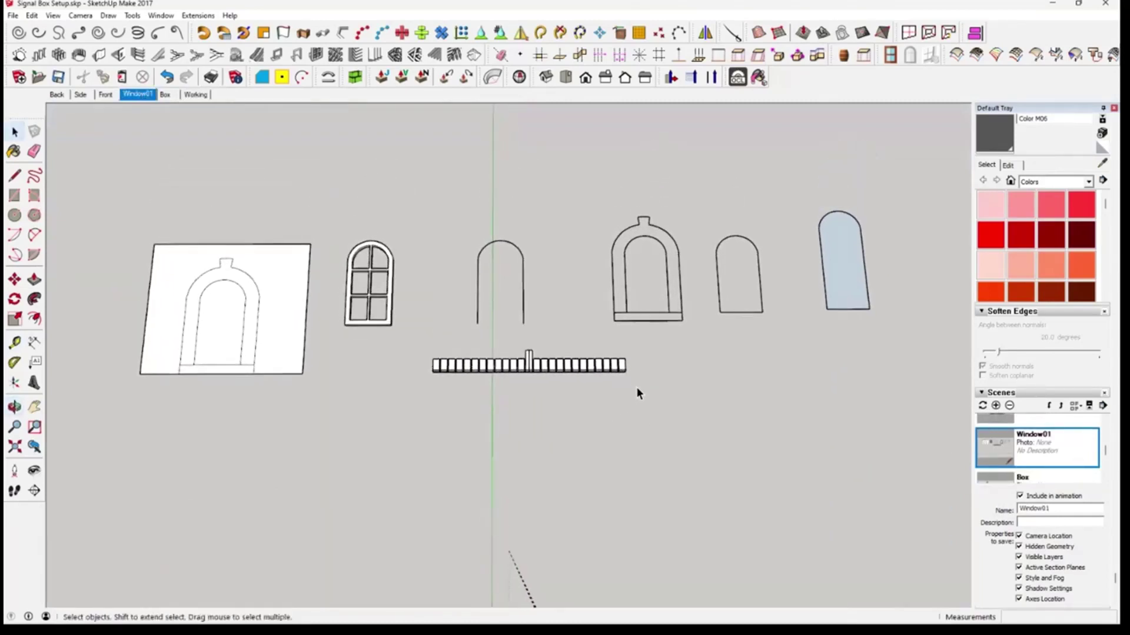
click(732, 313)
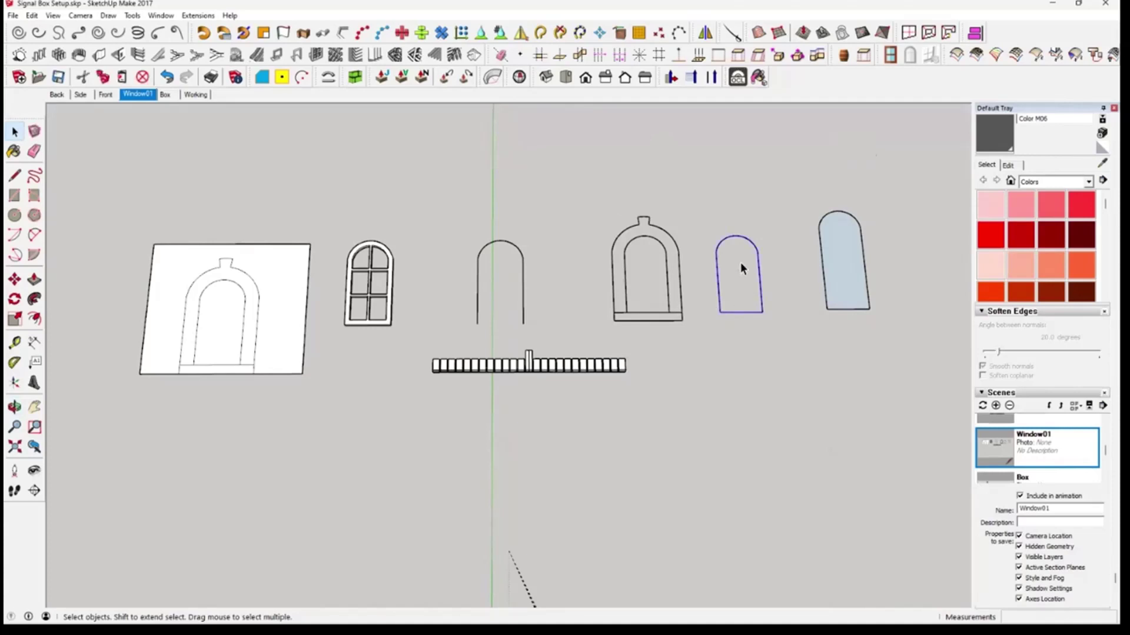
Return to the Working scene and paste the copied arched window outline at the outer side edge of the recessed wall.
click(197, 94)
scroll(461, 473, up, 10)
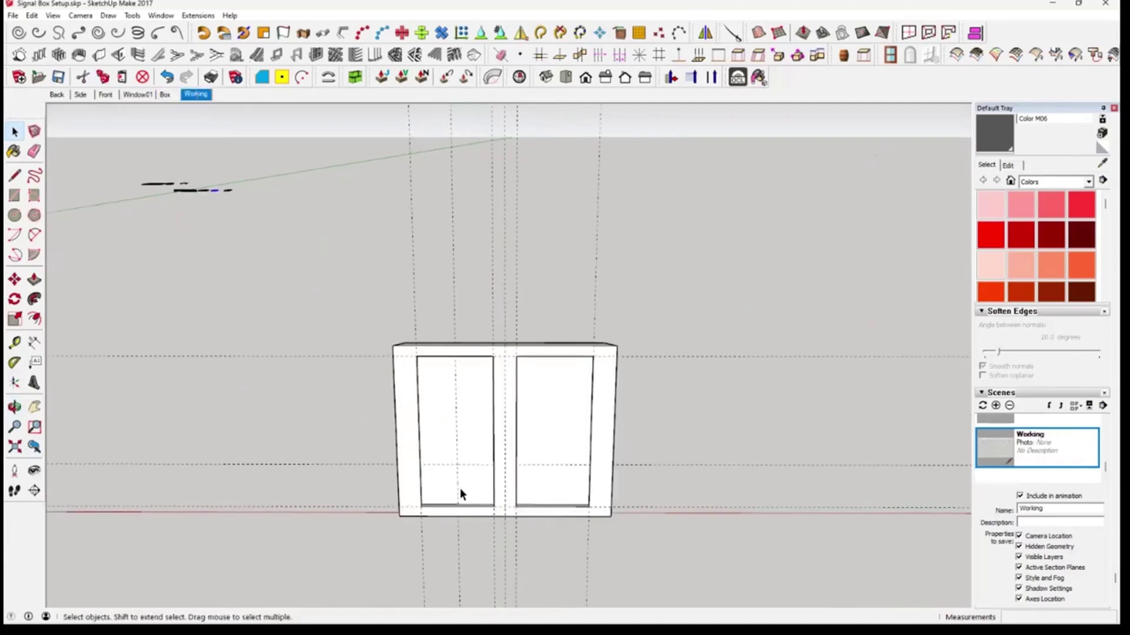
scroll(462, 465, up, 3)
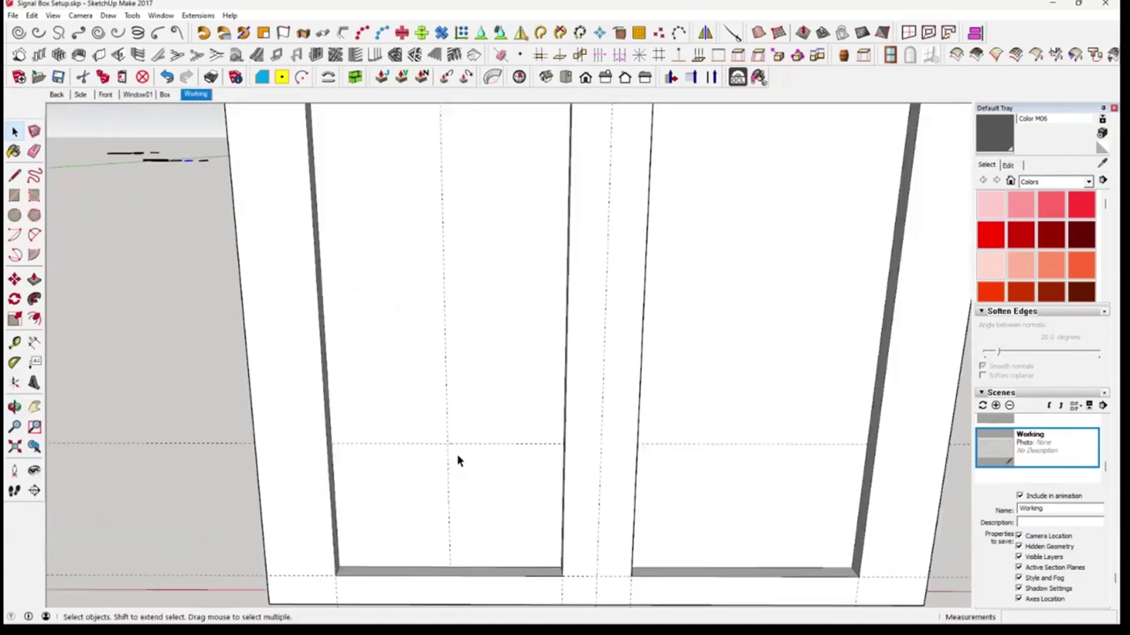
click(122, 79)
middle_drag(348, 461, 479, 470)
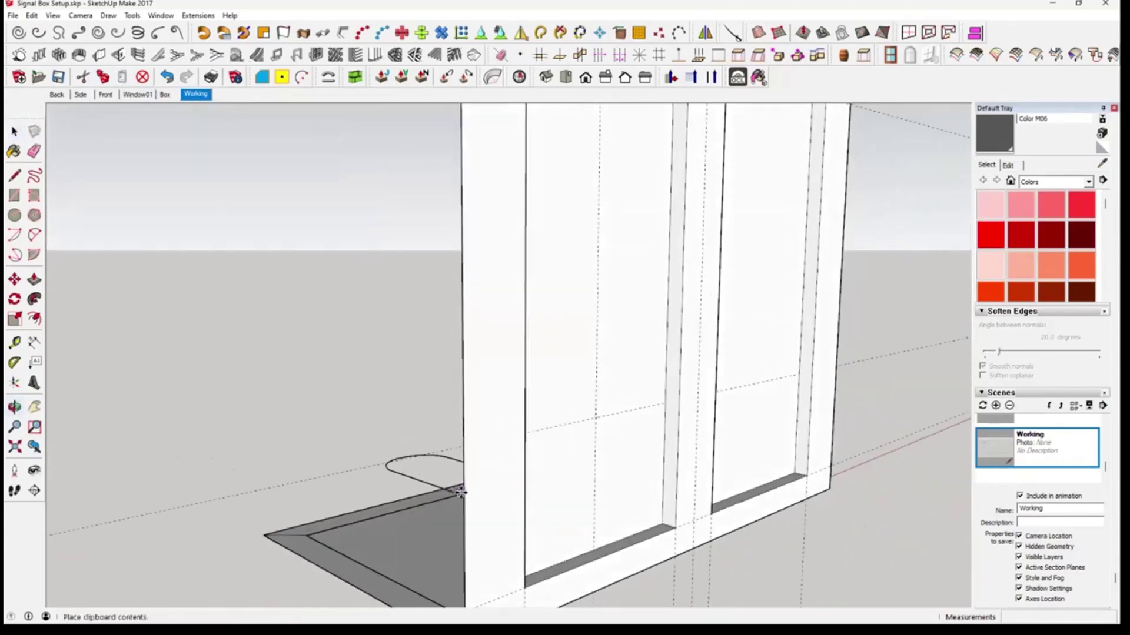
click(464, 489)
Rotate the pasted outline 90 degrees about its endpoint on the wall edge, around the red axis, so it stands upright.
middle_drag(576, 507, 66, 302)
key(m)
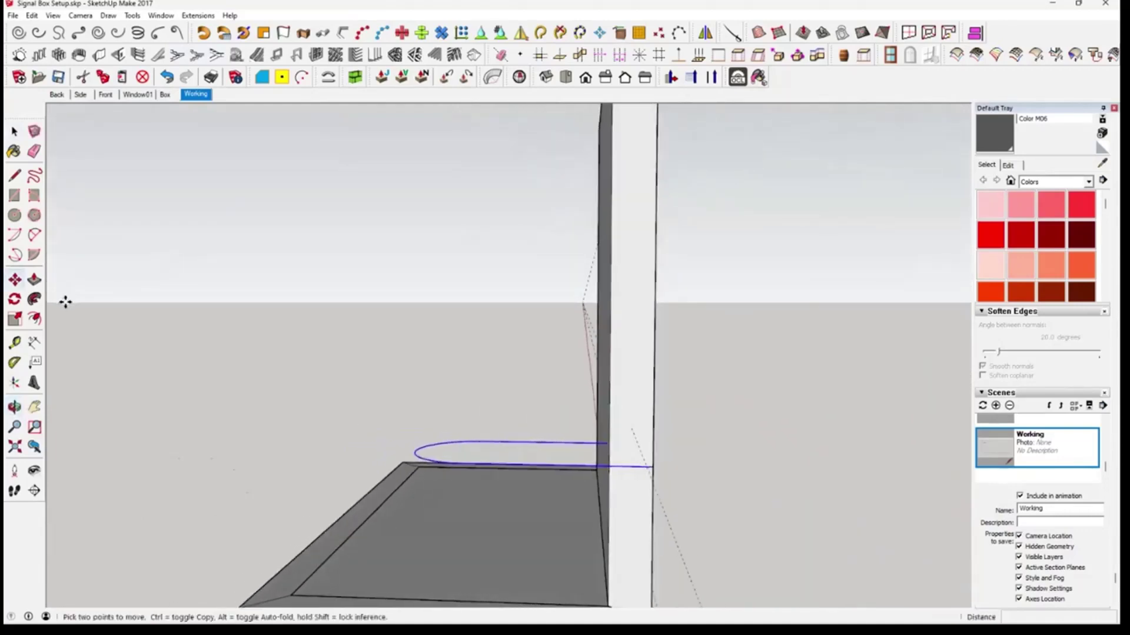
click(15, 300)
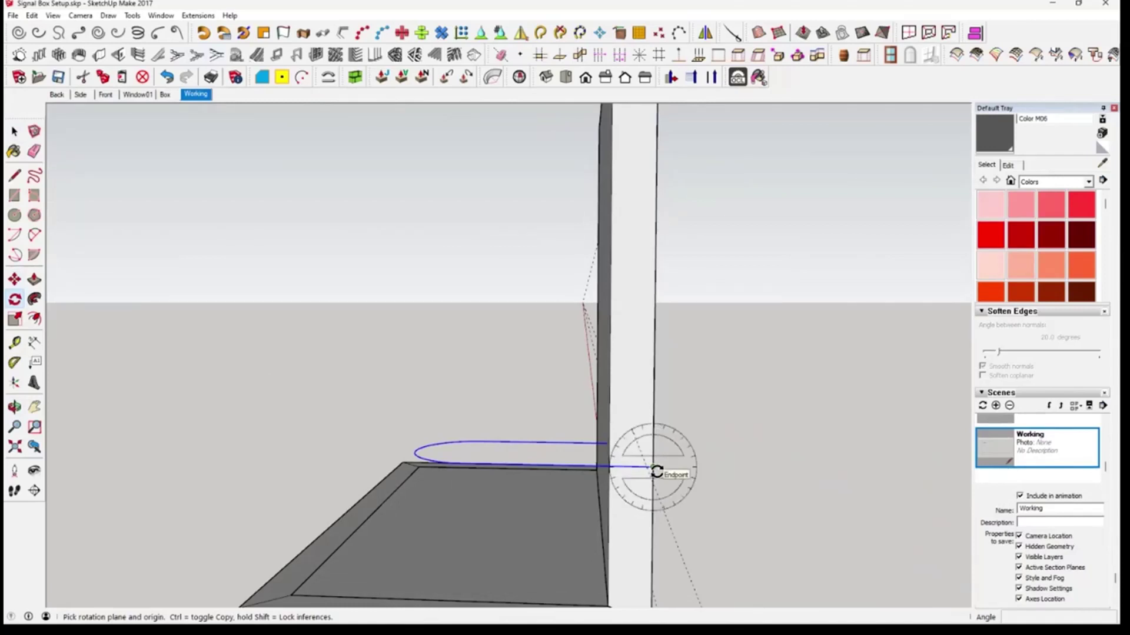
key(Right)
key(Left)
middle_drag(657, 473, 471, 466)
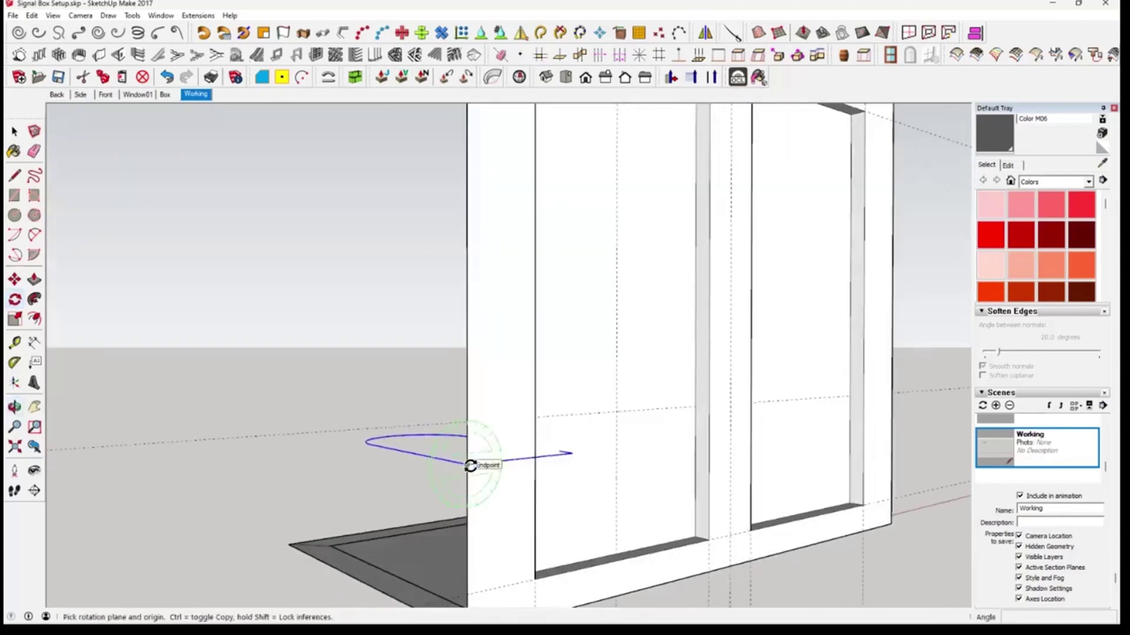
key(Up)
middle_drag(482, 480, 668, 469)
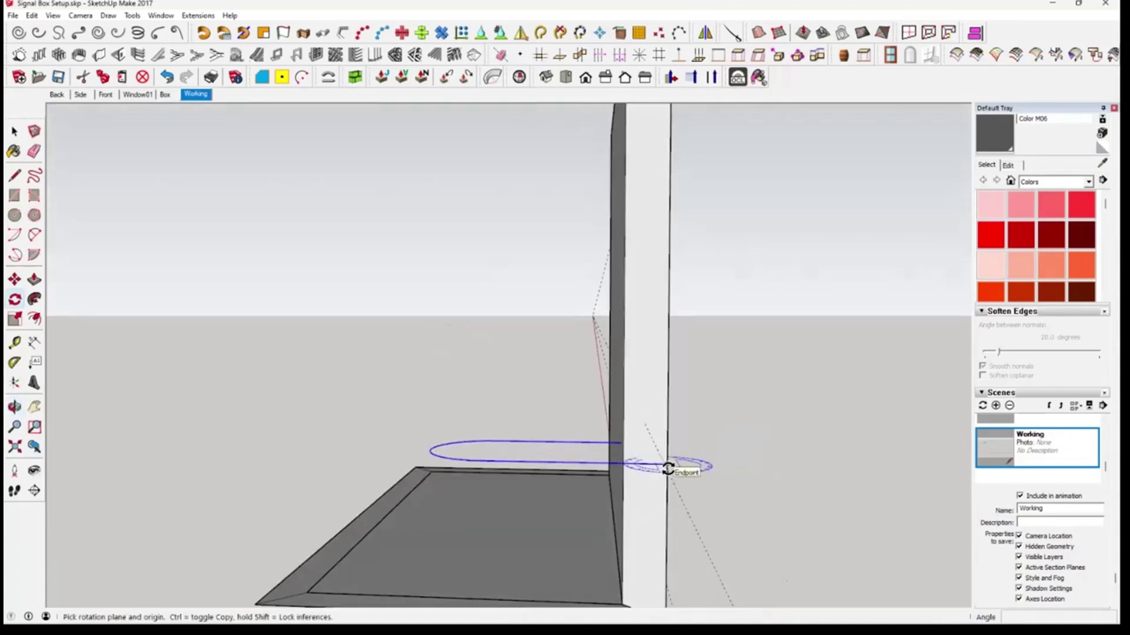
key(Right)
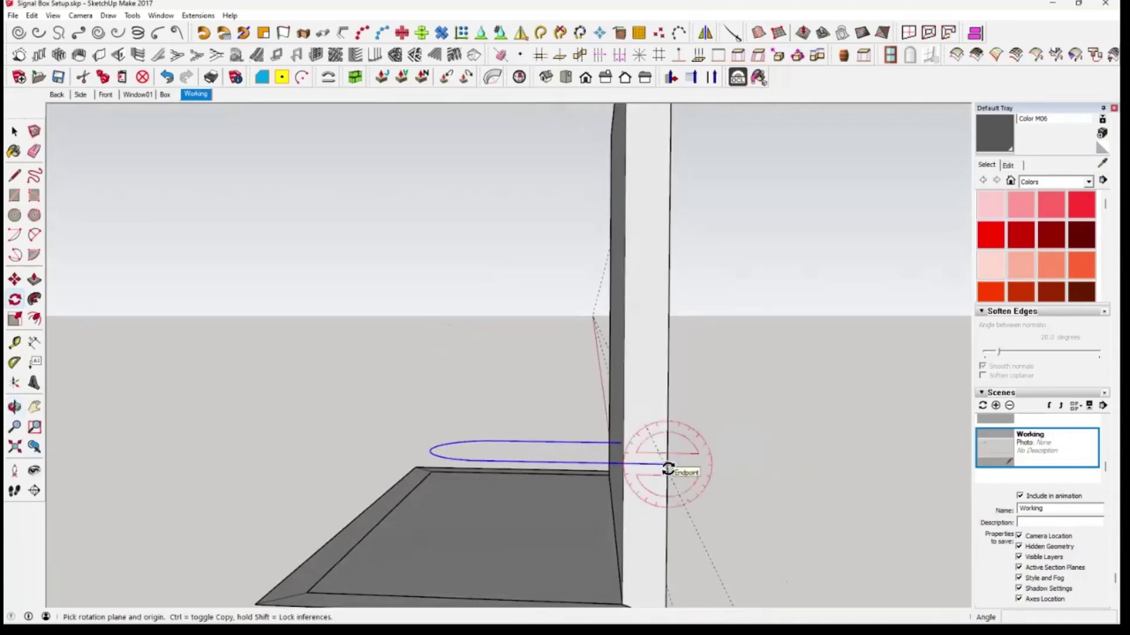
click(668, 468)
click(836, 471)
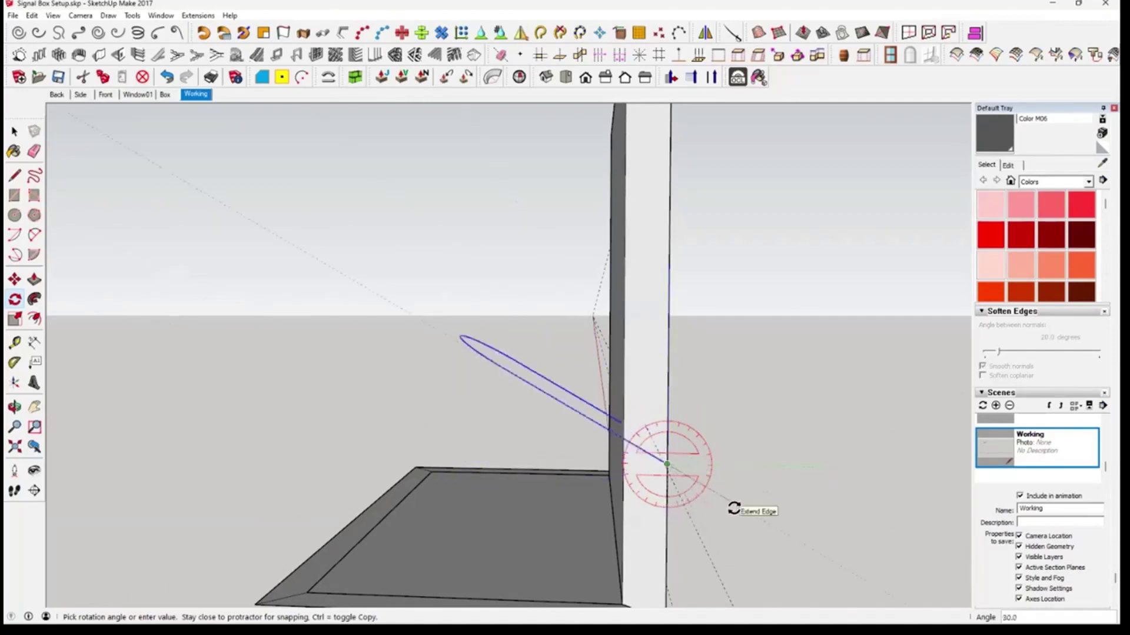
key(Escape)
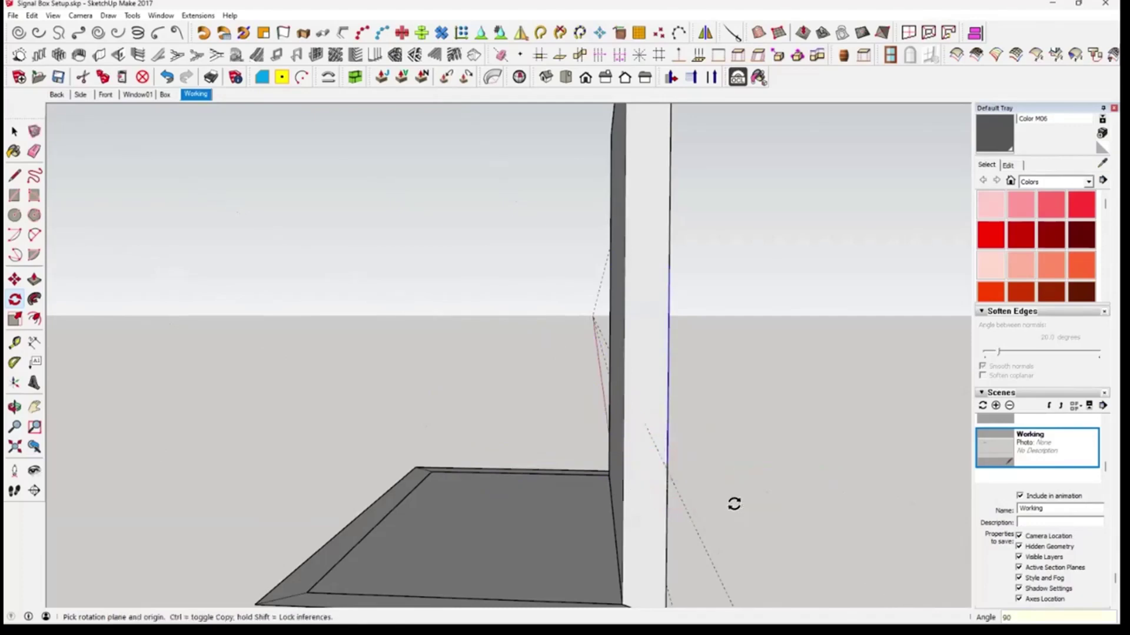
Move the upright outline by the midpoint of its base about 2.46 m, clear of the wall.
middle_drag(771, 484, 416, 500)
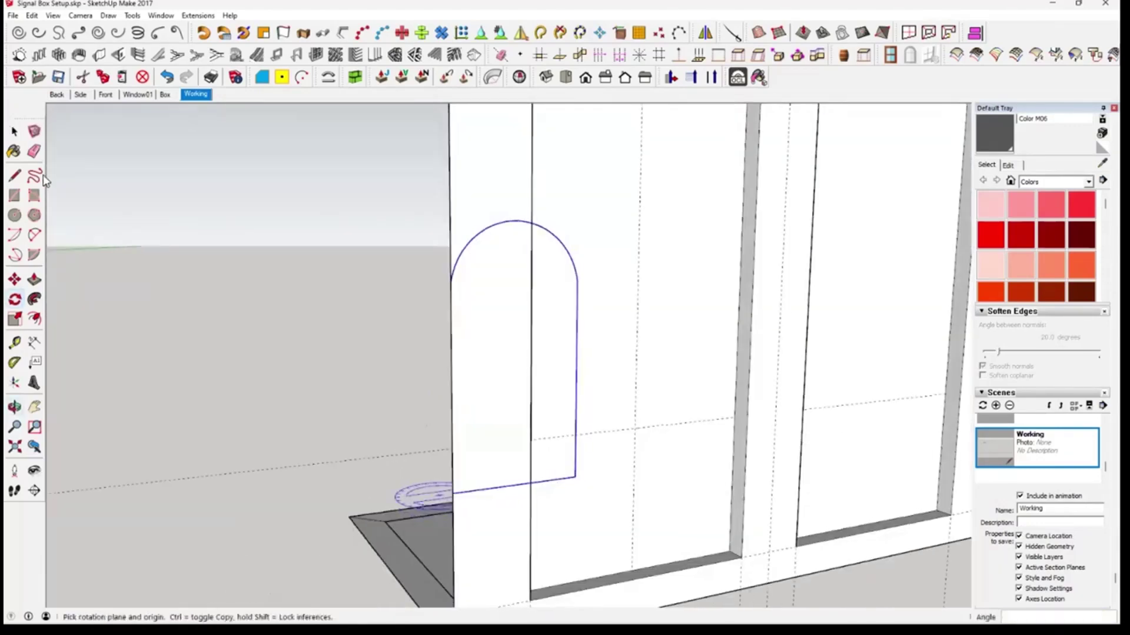
key(space)
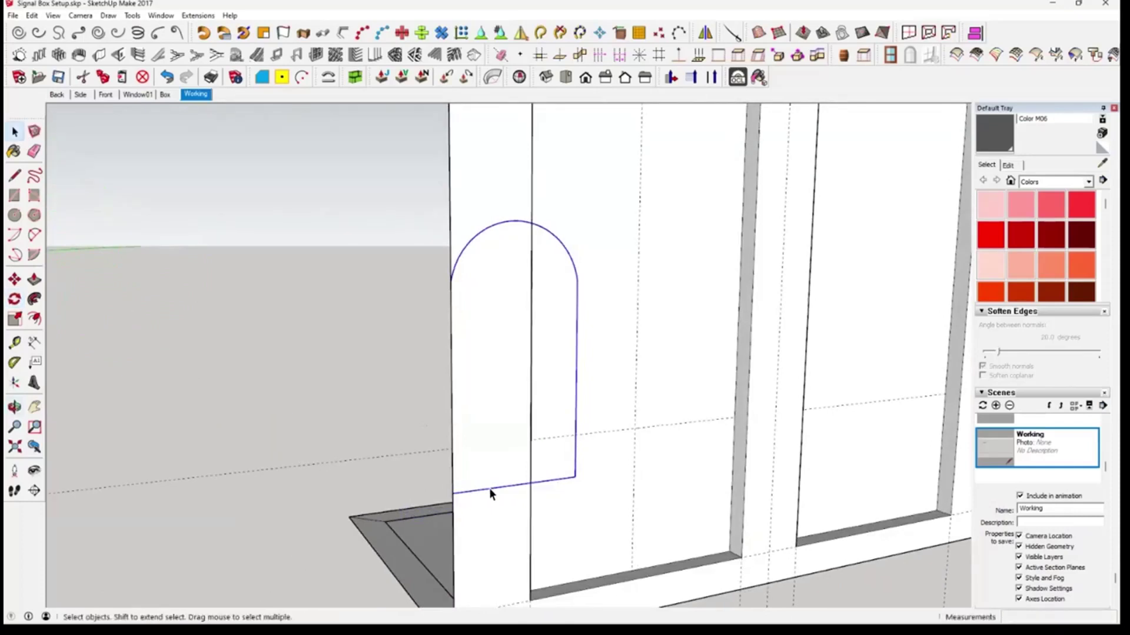
click(14, 279)
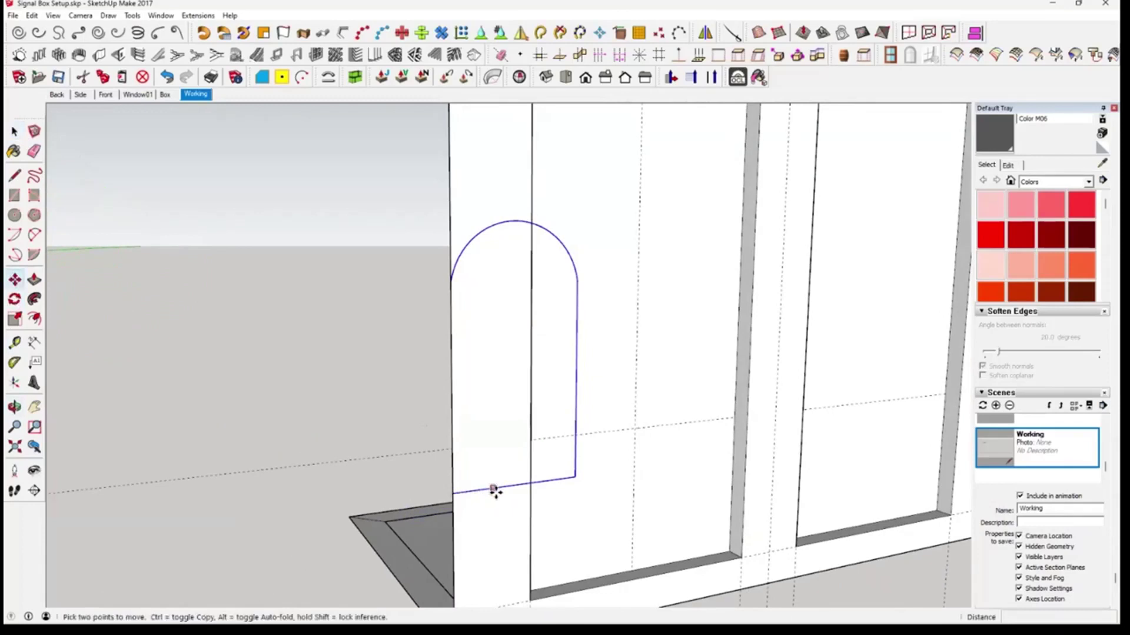
click(517, 487)
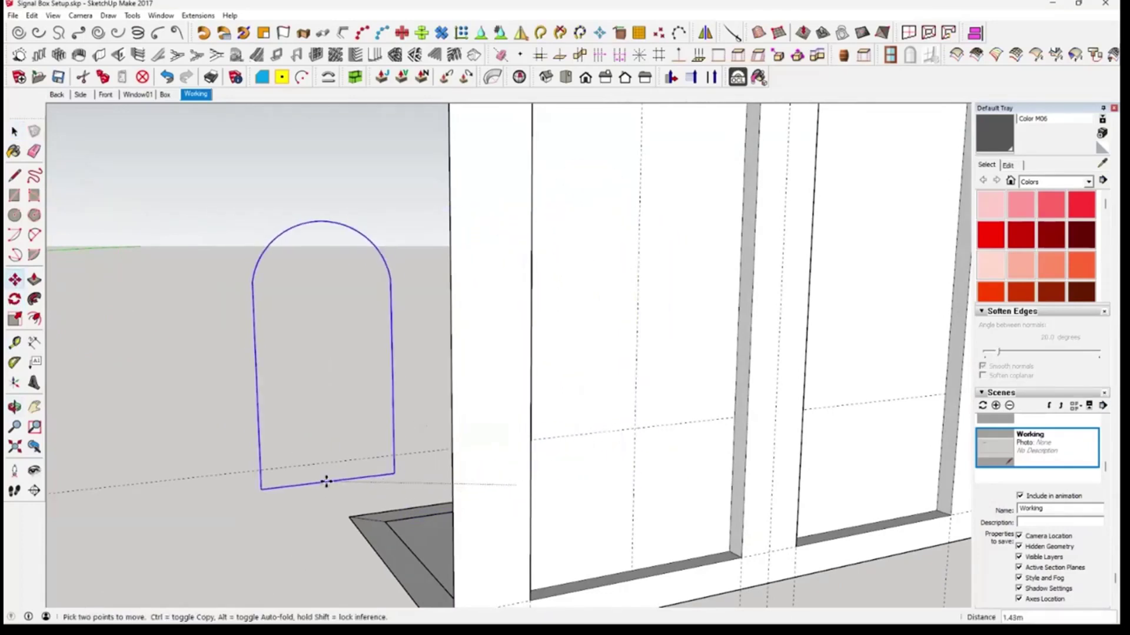
middle_drag(492, 471, 449, 454)
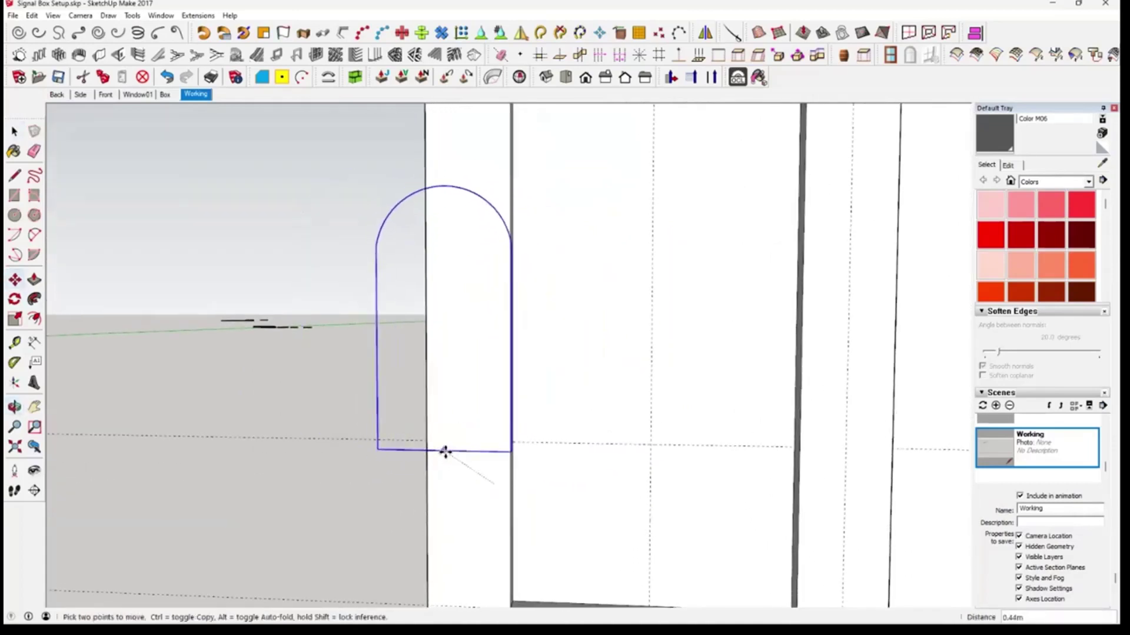
middle_drag(433, 479, 445, 323)
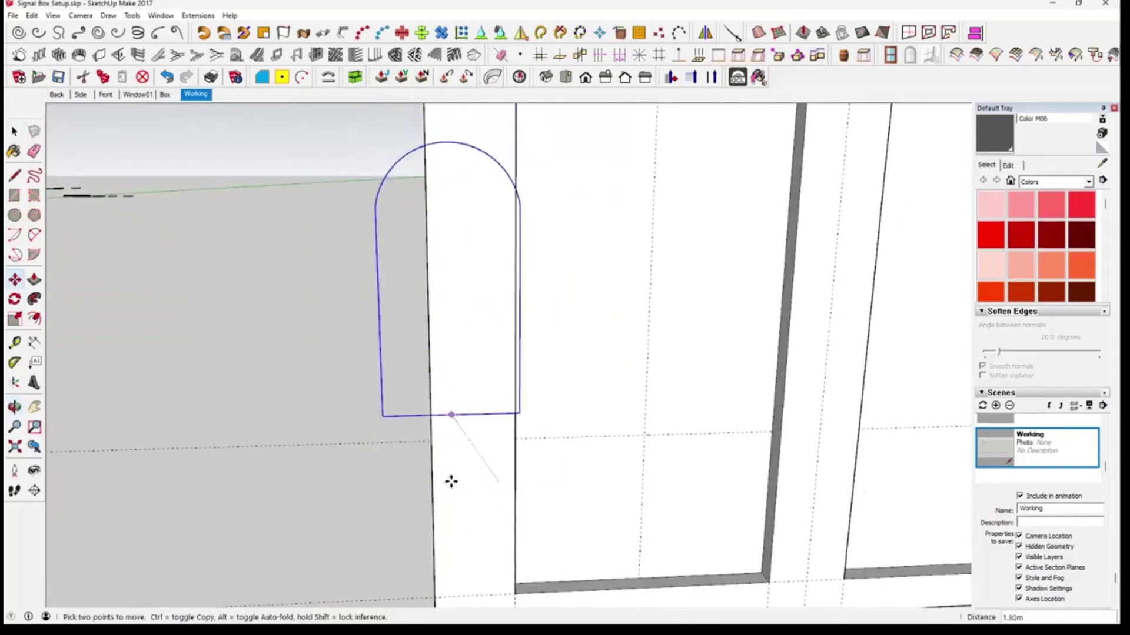
click(180, 476)
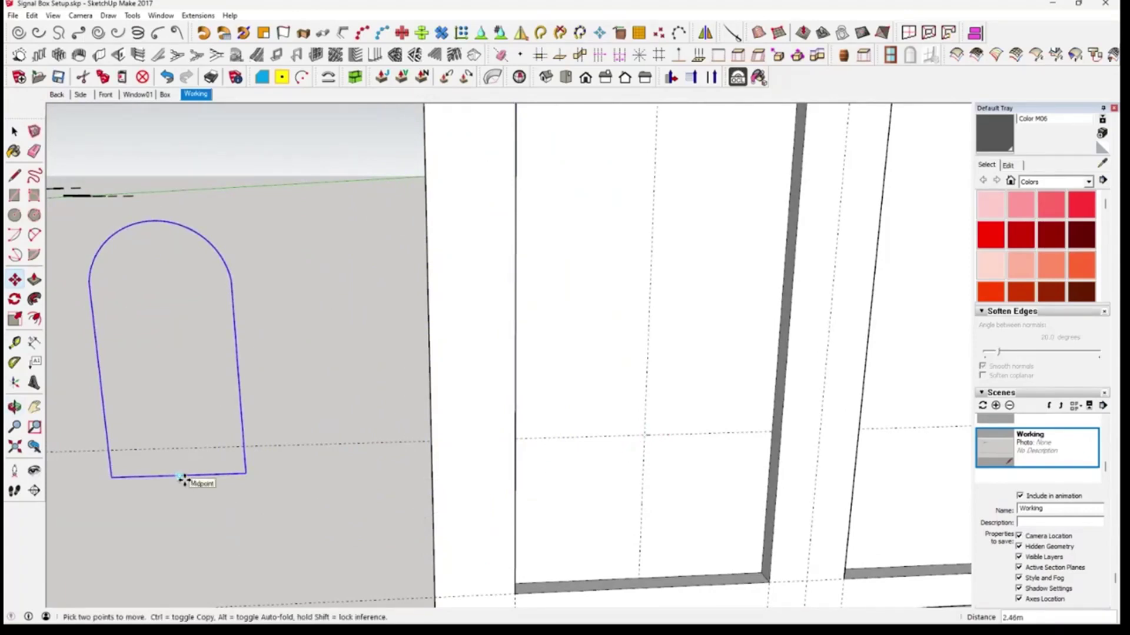
Move the outline by its base midpoint onto the intersection of the vertical and horizontal guides in the first recess.
click(184, 479)
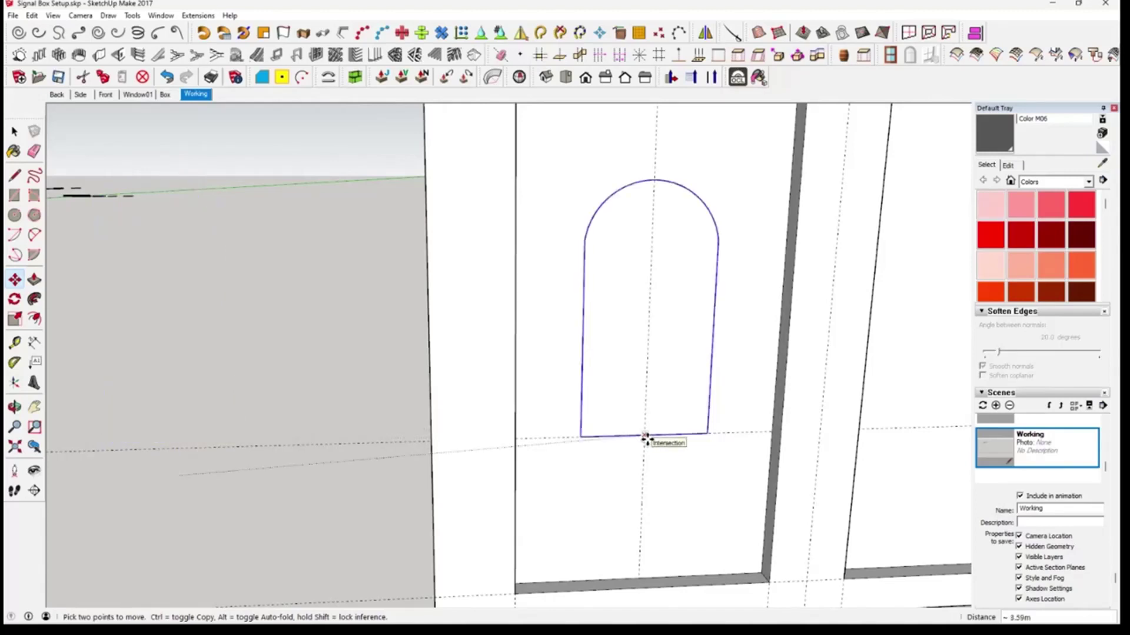
click(645, 438)
middle_drag(665, 524, 192, 331)
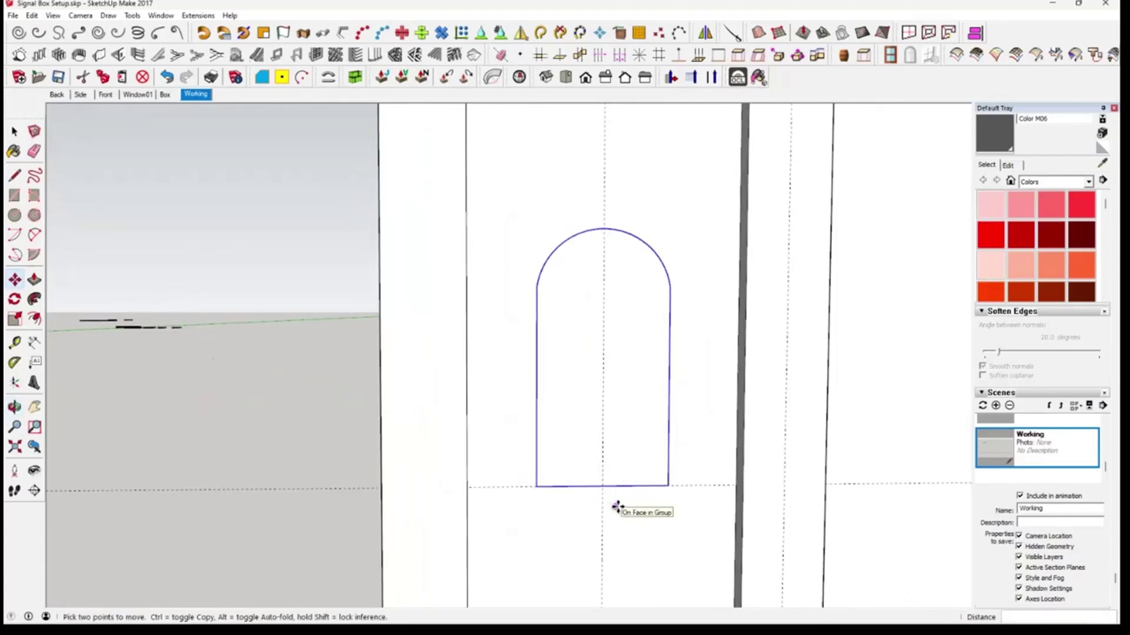
middle_drag(612, 507, 436, 333)
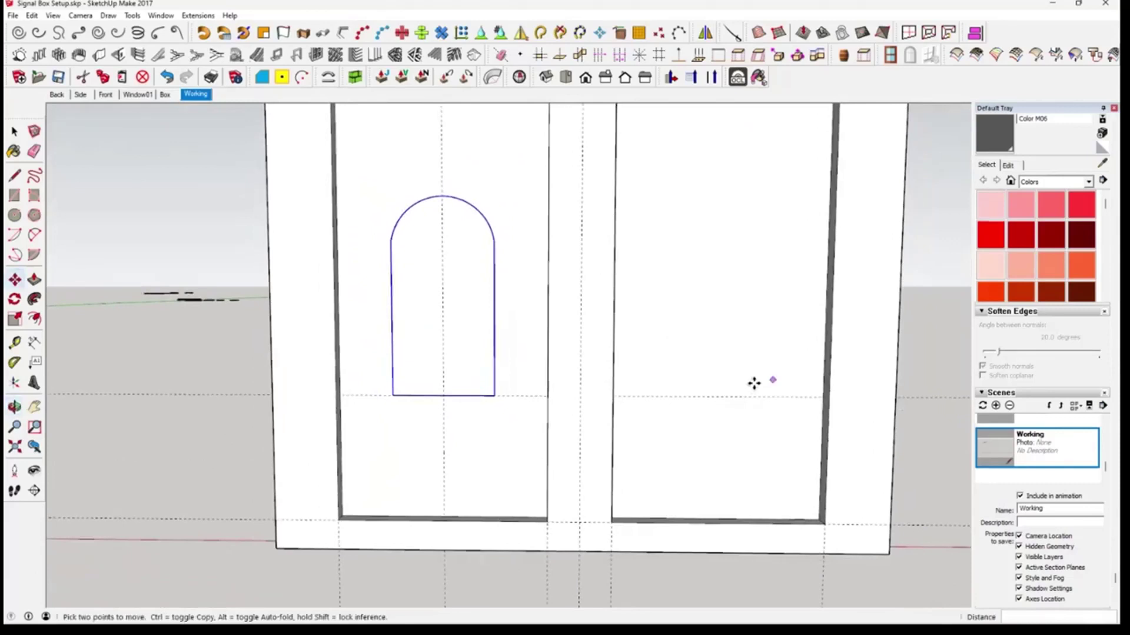
middle_drag(732, 388, 731, 453)
middle_drag(517, 433, 455, 404)
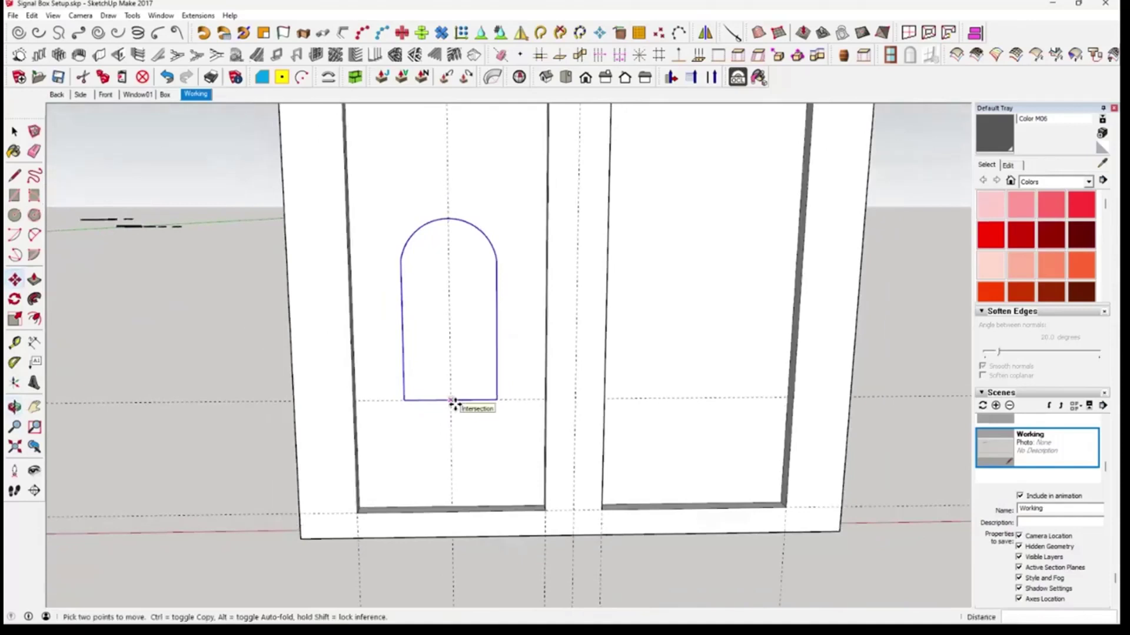
middle_drag(479, 391, 359, 387)
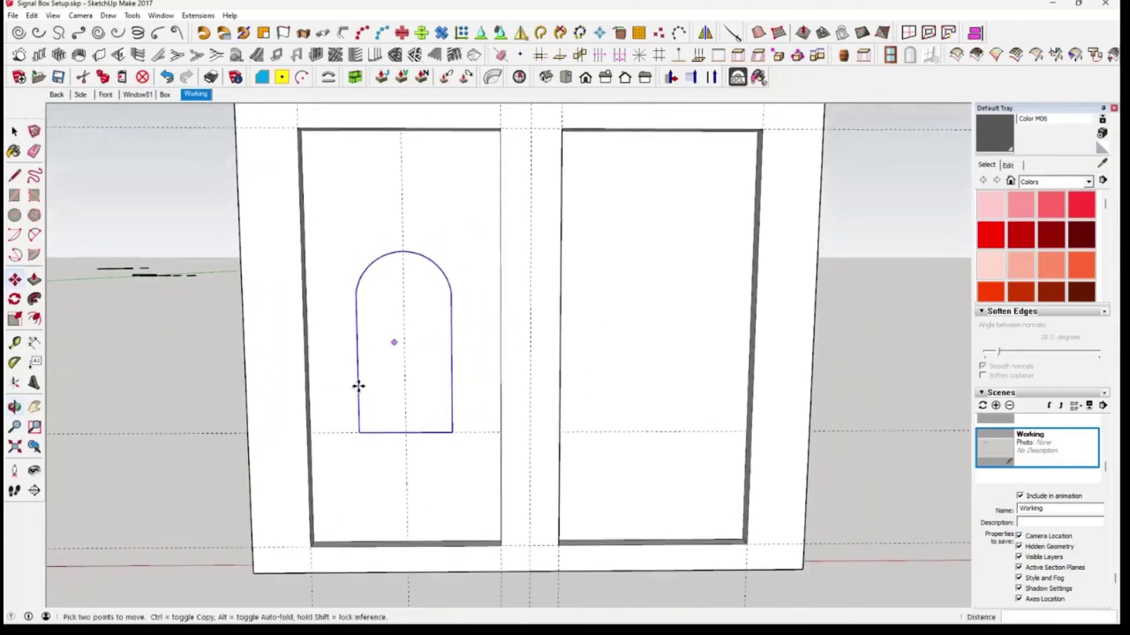
key(space)
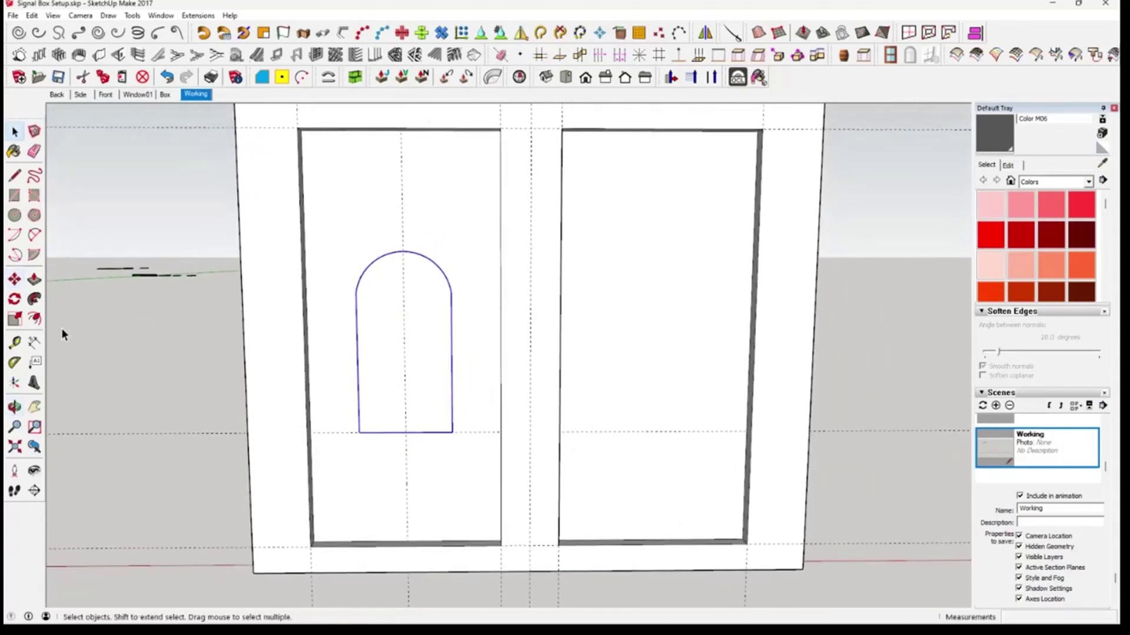
Create a vertical guide parallel to the second recess's side edge, through the midpoint of its bottom edge.
click(15, 196)
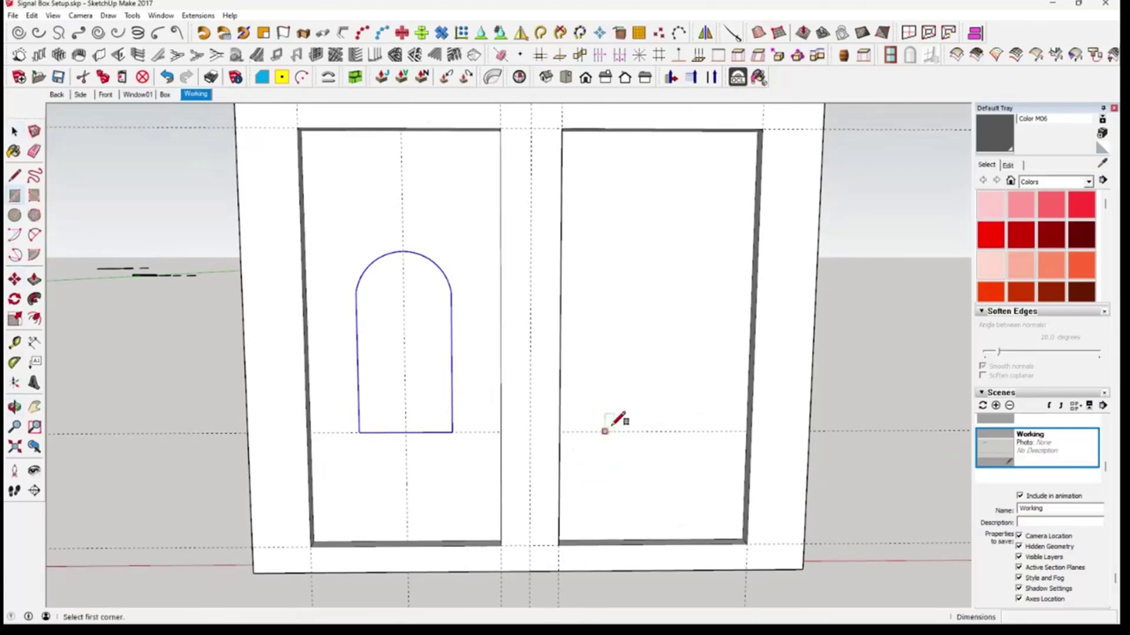
click(15, 342)
middle_drag(585, 494, 550, 386)
click(551, 391)
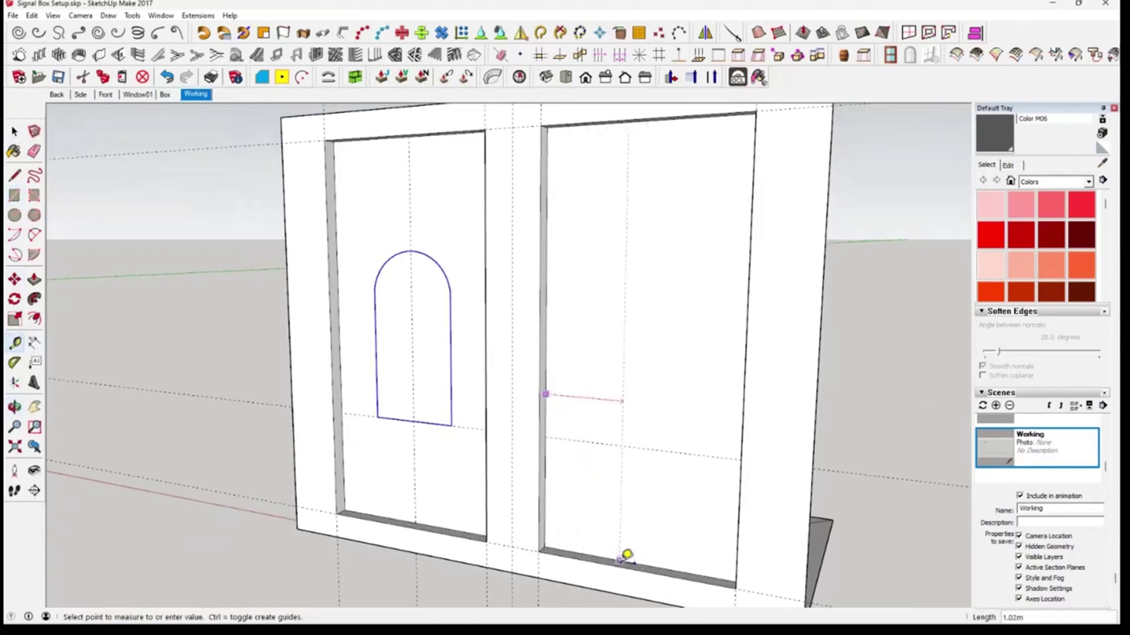
click(640, 557)
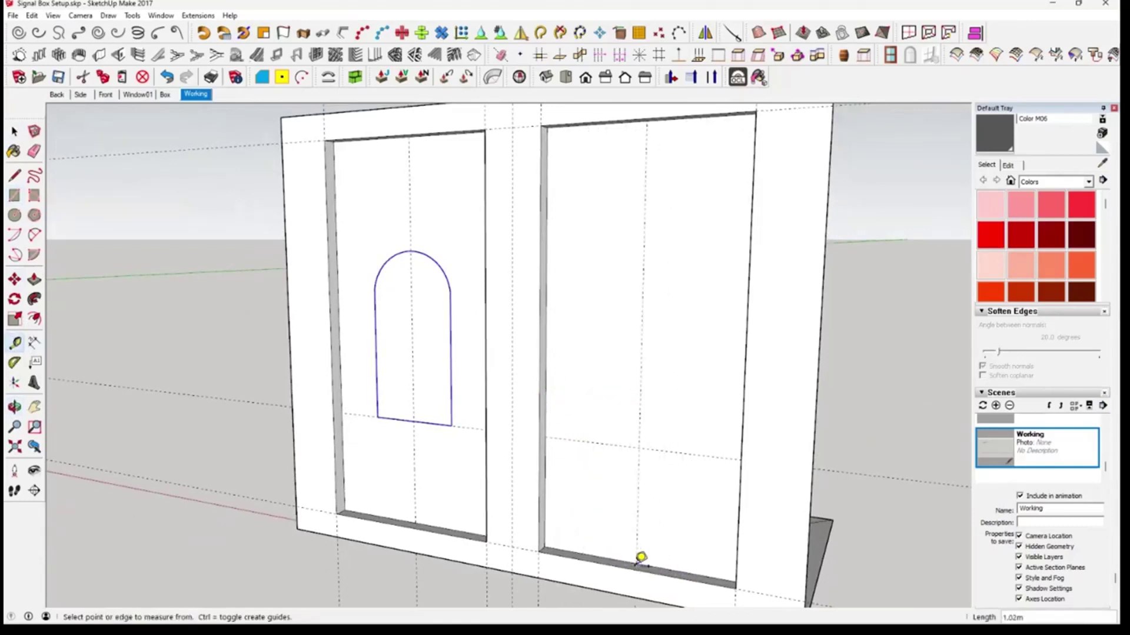
middle_drag(723, 552, 595, 489)
Try to draw a rectangle about 2.16 m by 1.50 m from the second recess's guide intersection to the arched outline's springing point.
click(15, 195)
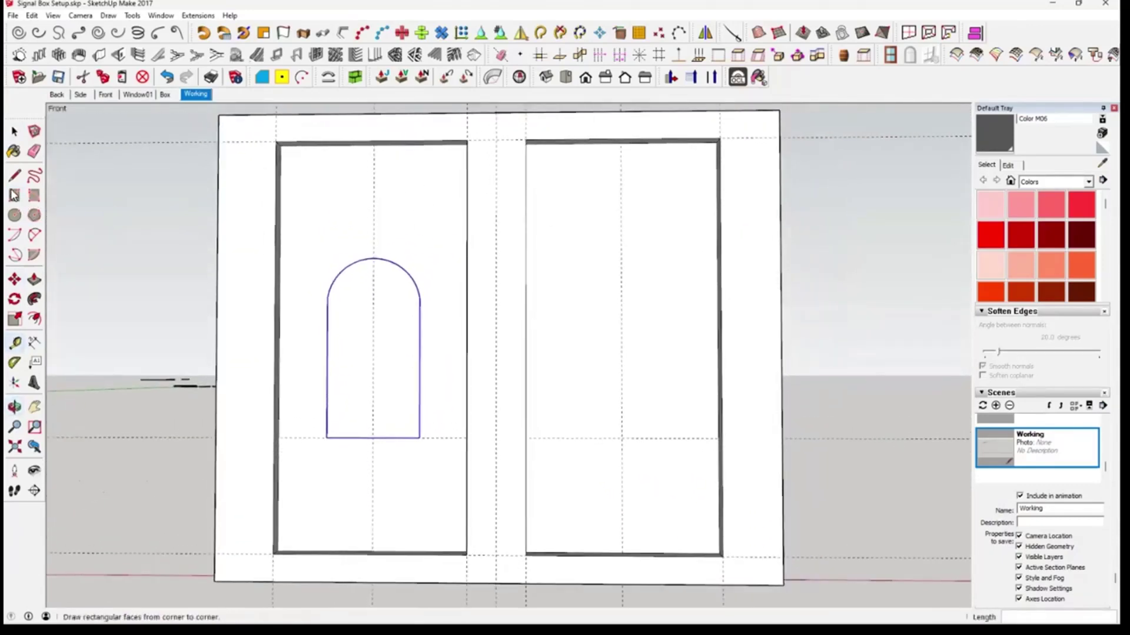
click(622, 438)
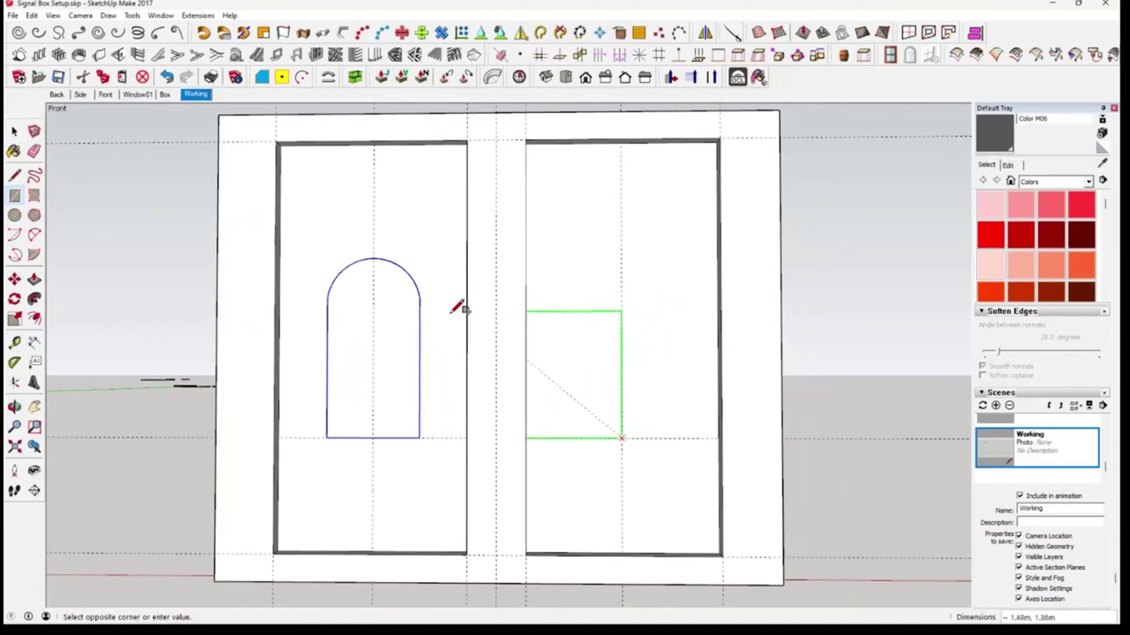
click(420, 297)
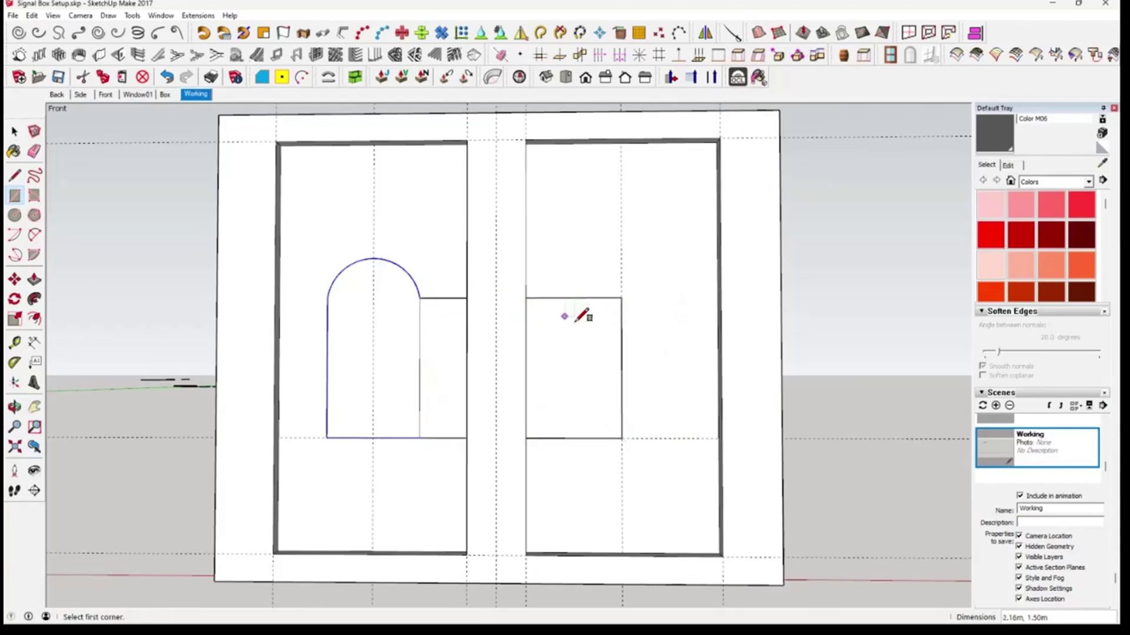
key(ctrl+z)
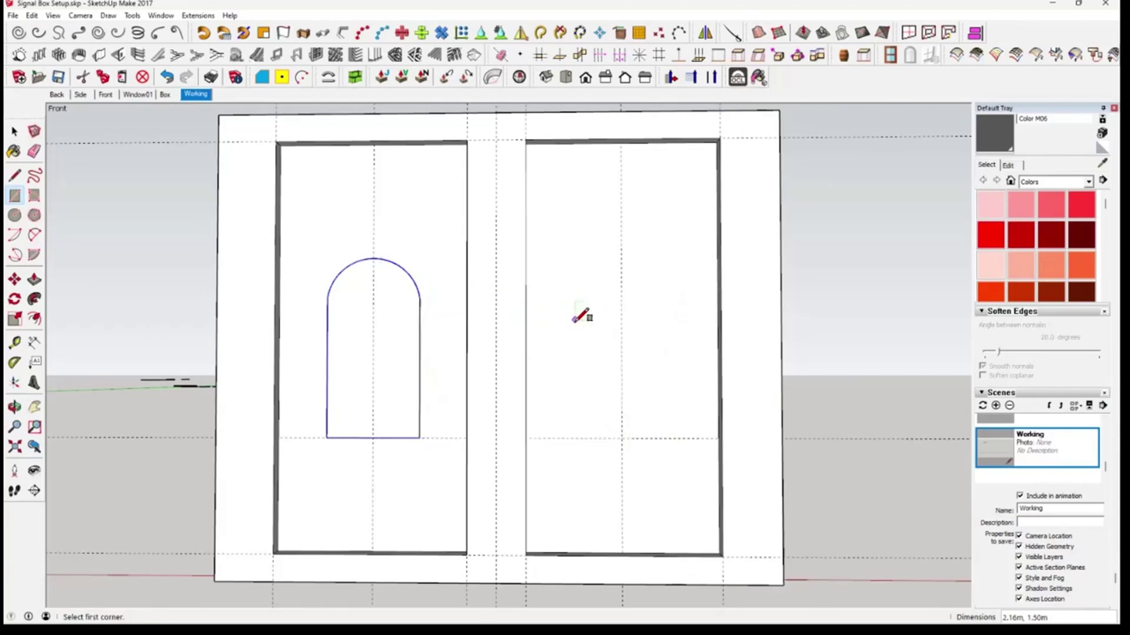
Draw a rectangle about 0.39 m by 1.57 m from the second recess's guide intersection and scale its height to the arched outline's springing point.
click(622, 439)
click(659, 291)
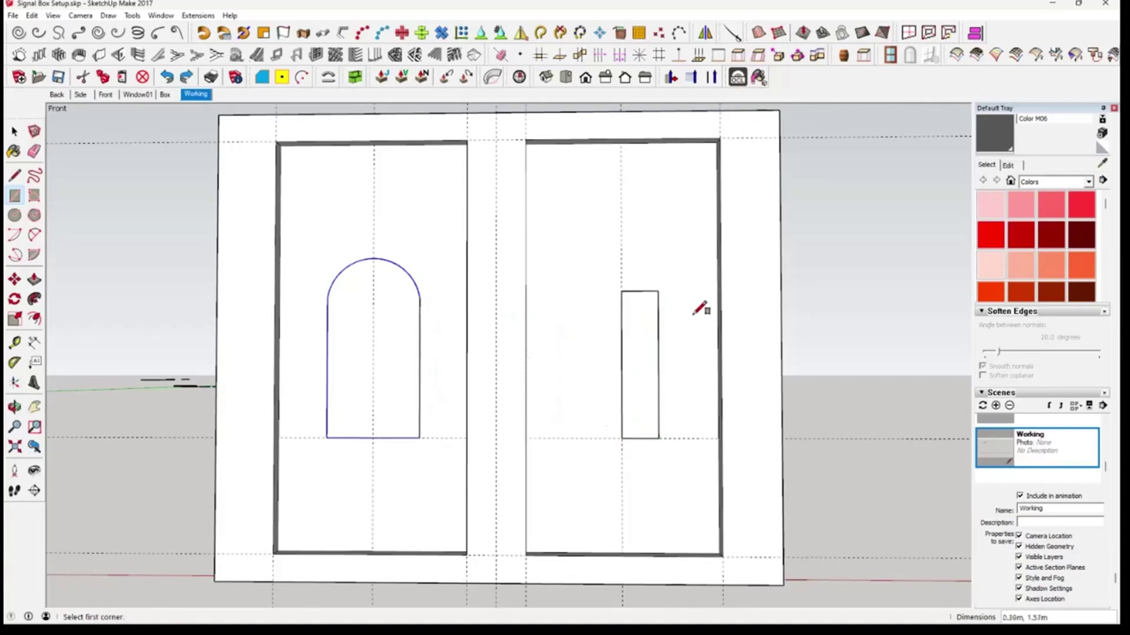
click(15, 132)
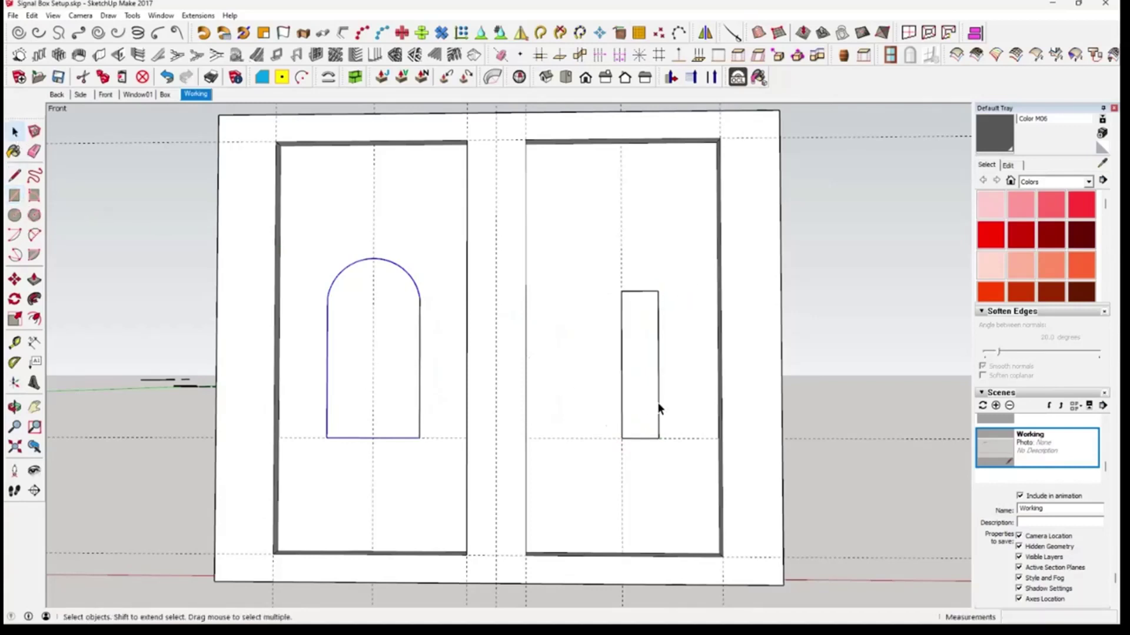
click(637, 401)
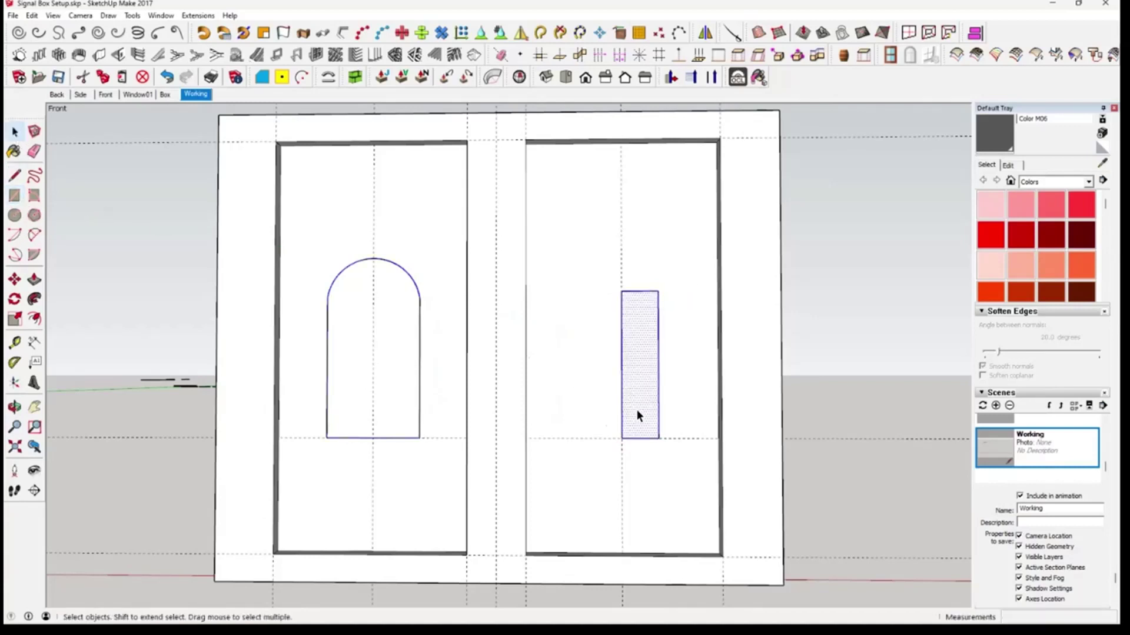
click(15, 319)
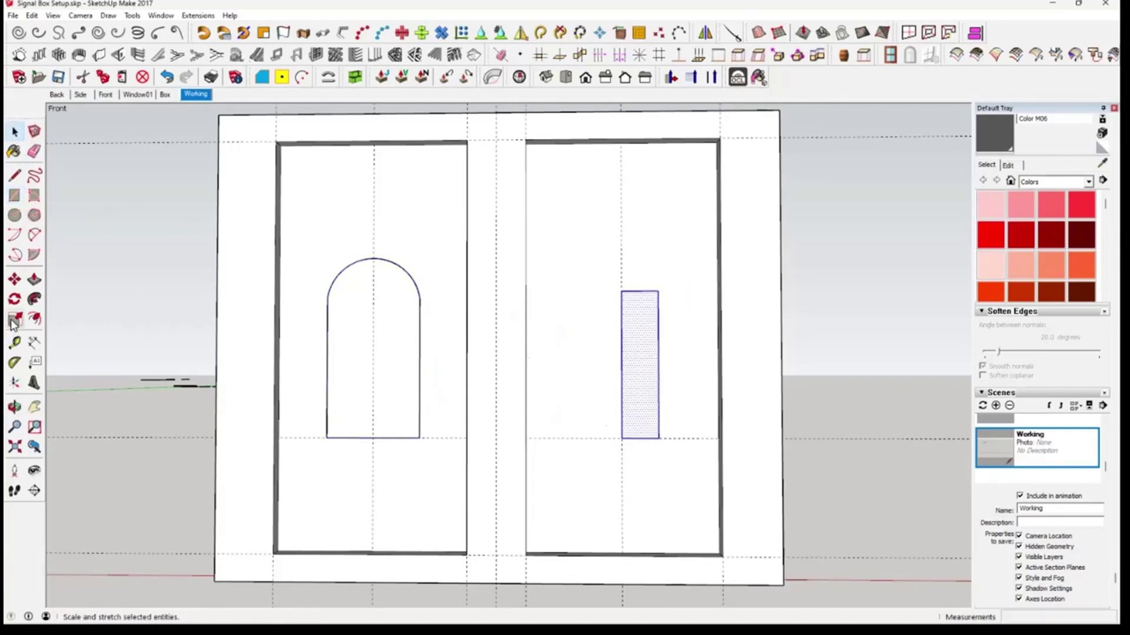
click(640, 291)
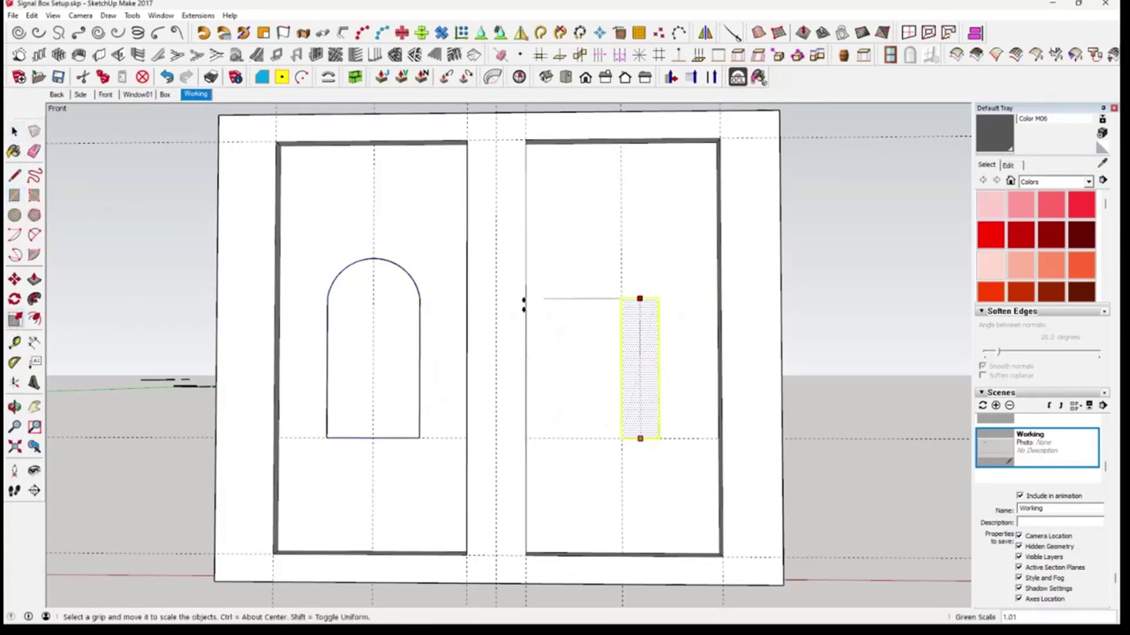
mouse_move(421, 300)
mouse_down()
mouse_move(421, 435)
mouse_move(422, 301)
mouse_up()
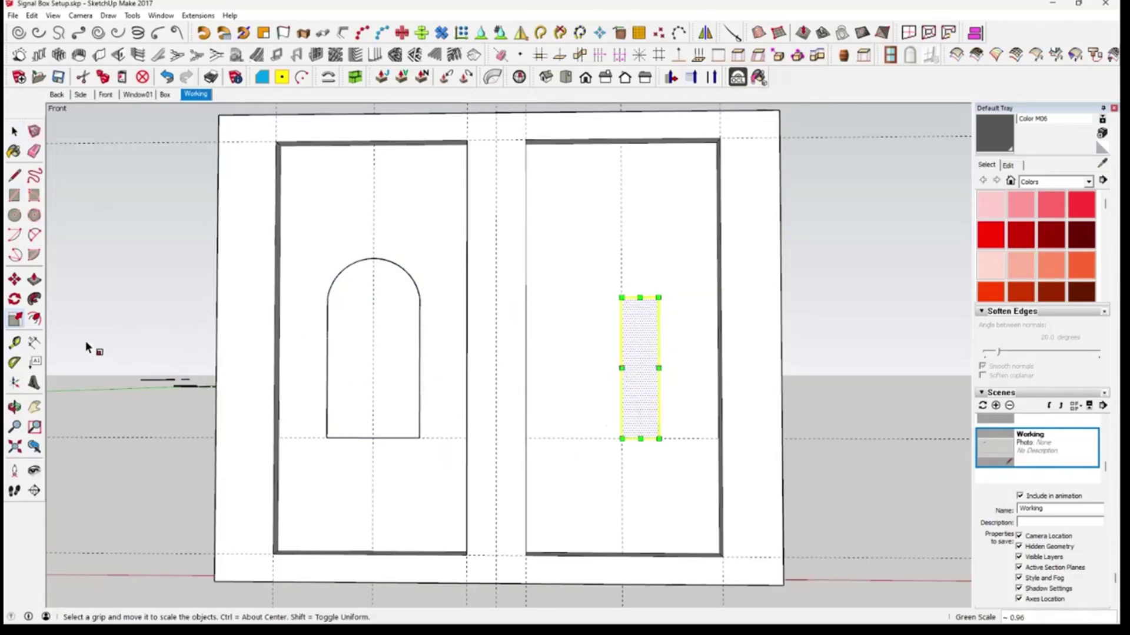
Measure half the arched outline's base and scale the rectangle's width by about 1.28 to match it.
click(15, 343)
click(327, 437)
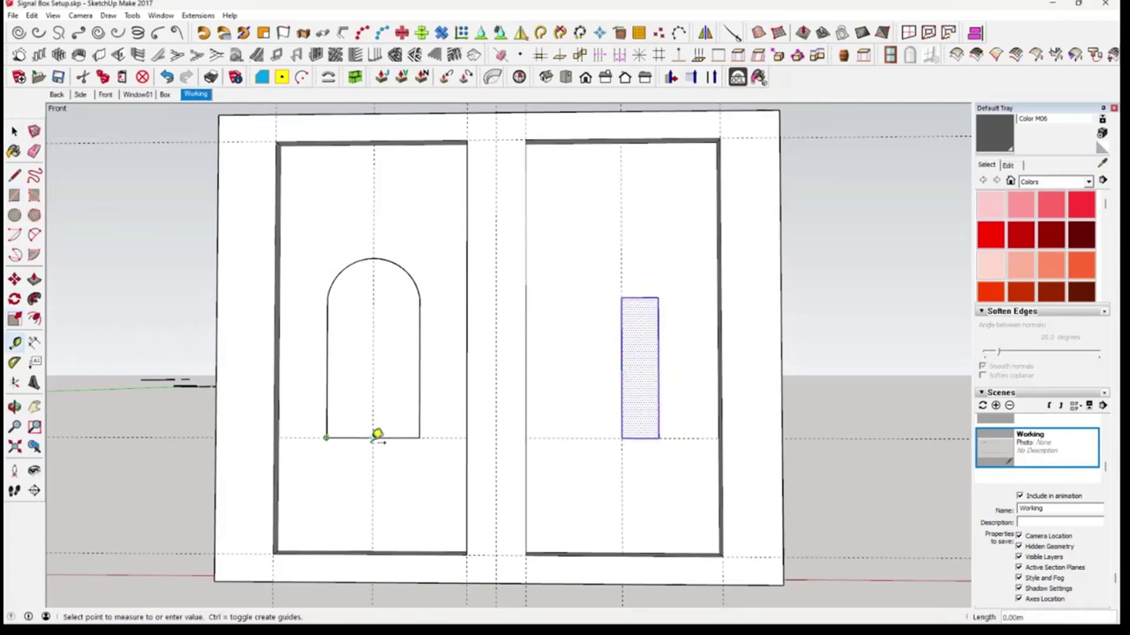
click(377, 436)
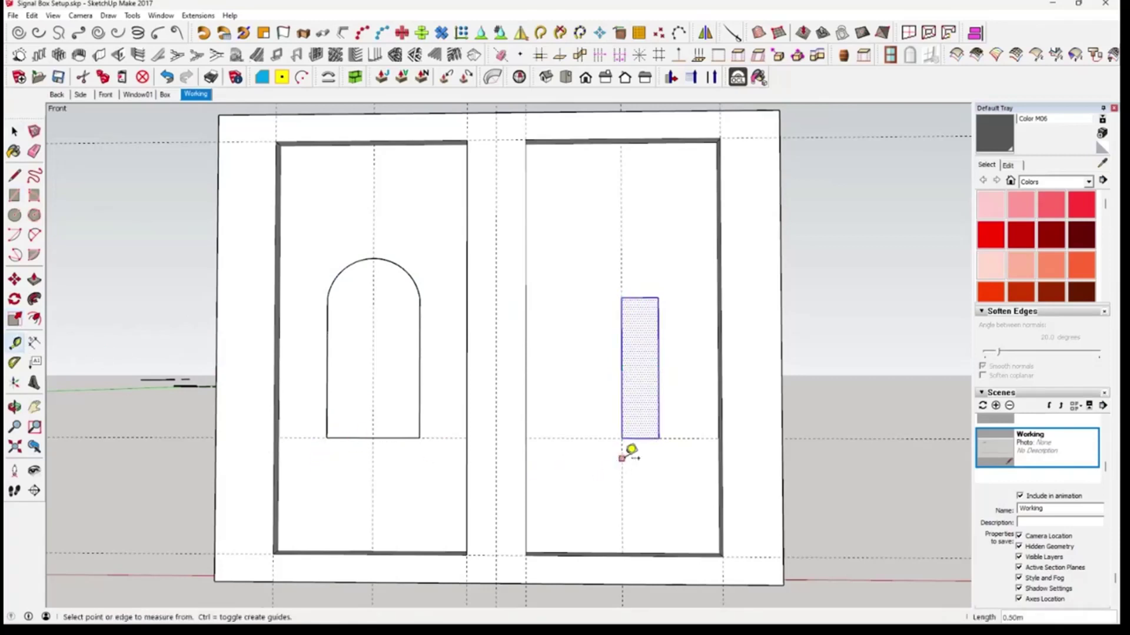
click(622, 439)
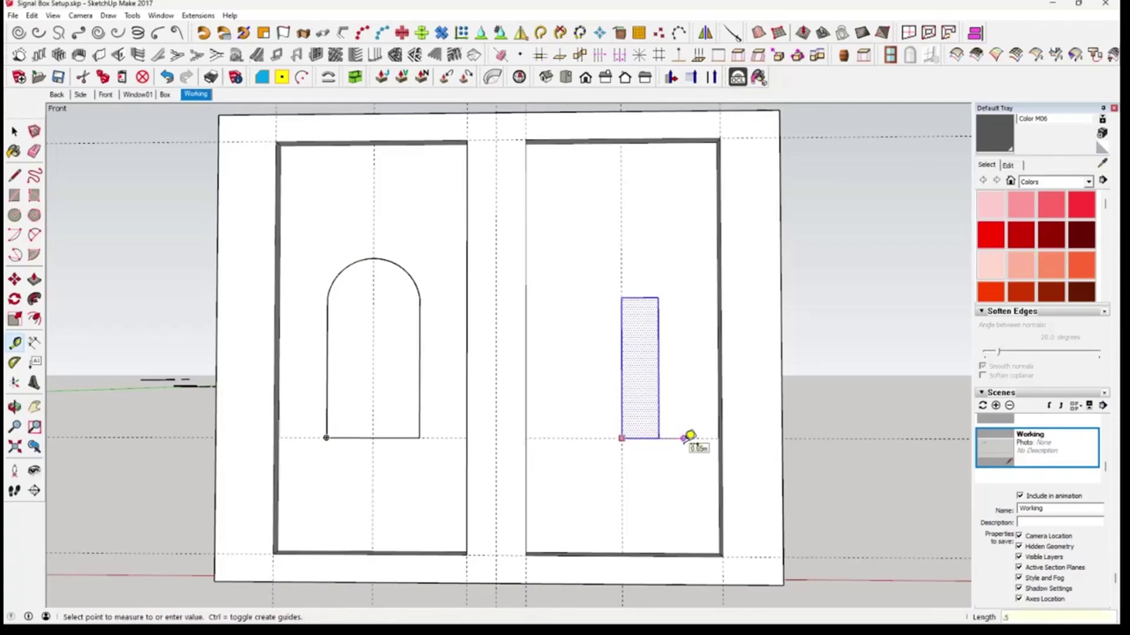
click(15, 320)
drag(659, 369, 669, 446)
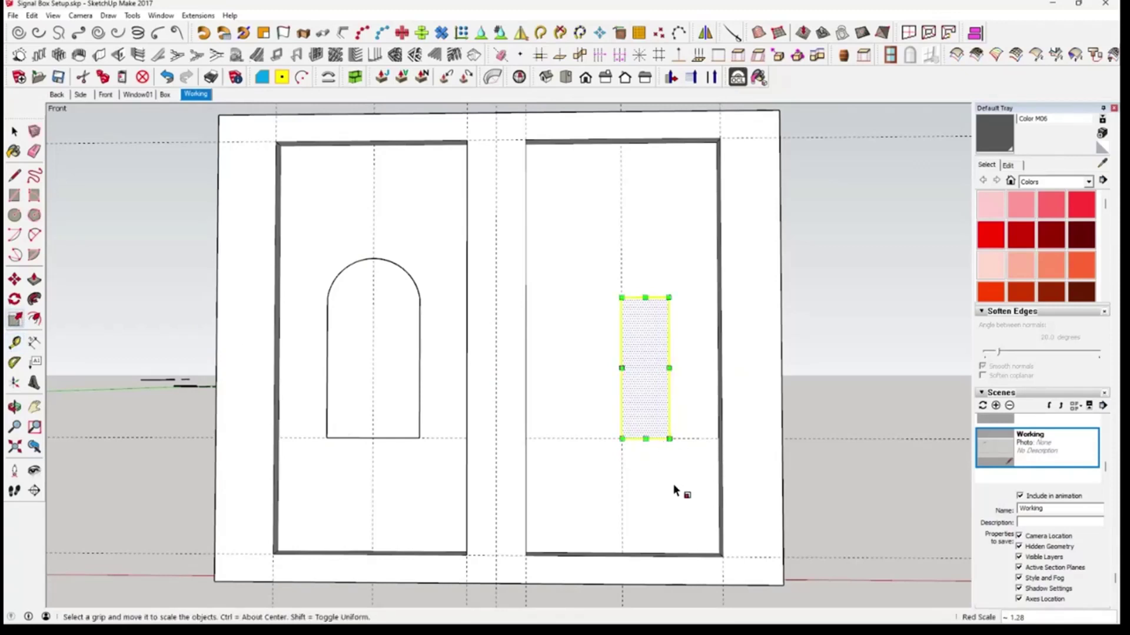
key(space)
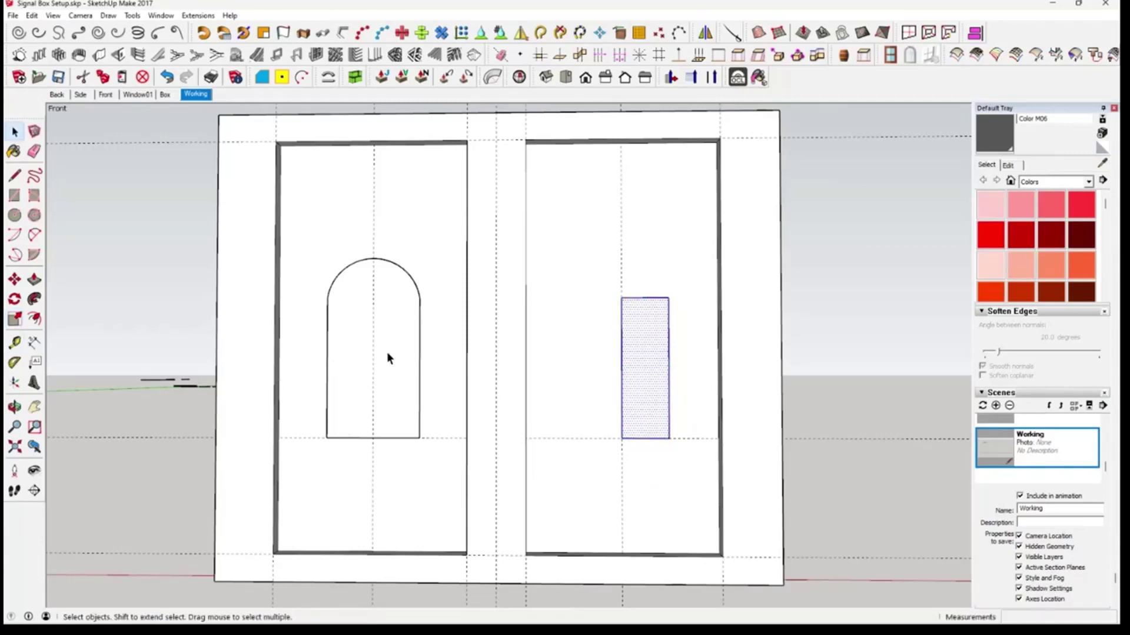
Copy the rectangle to the other side of the second recess's centre guide and delete the shared middle edge.
key(m)
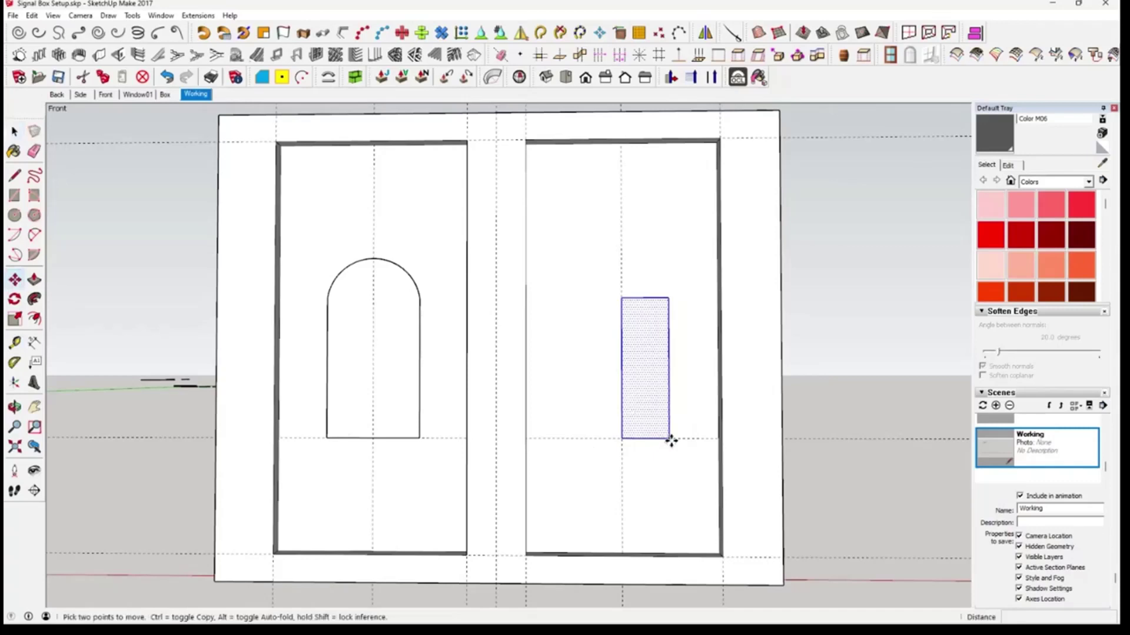
key(ctrl)
click(670, 440)
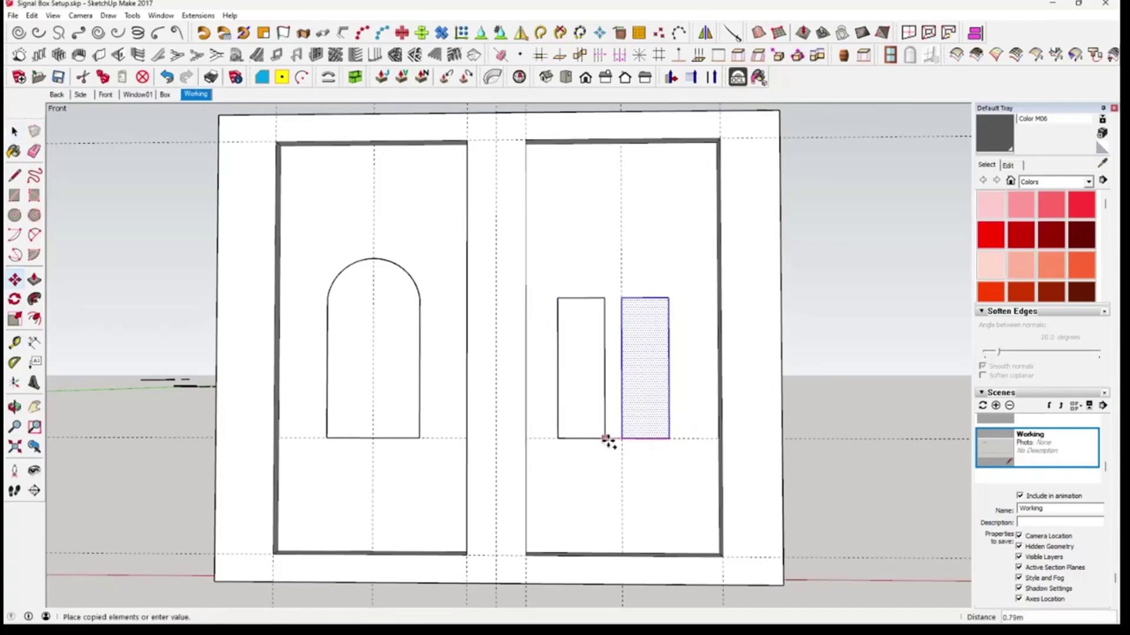
click(626, 441)
key(space)
click(622, 410)
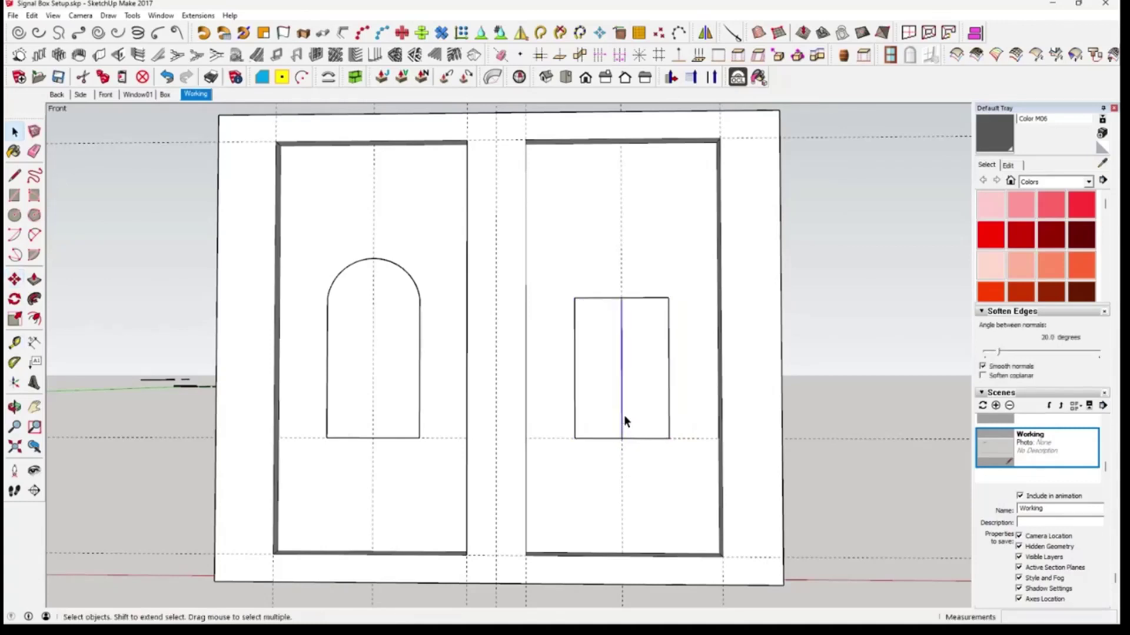
key(Delete)
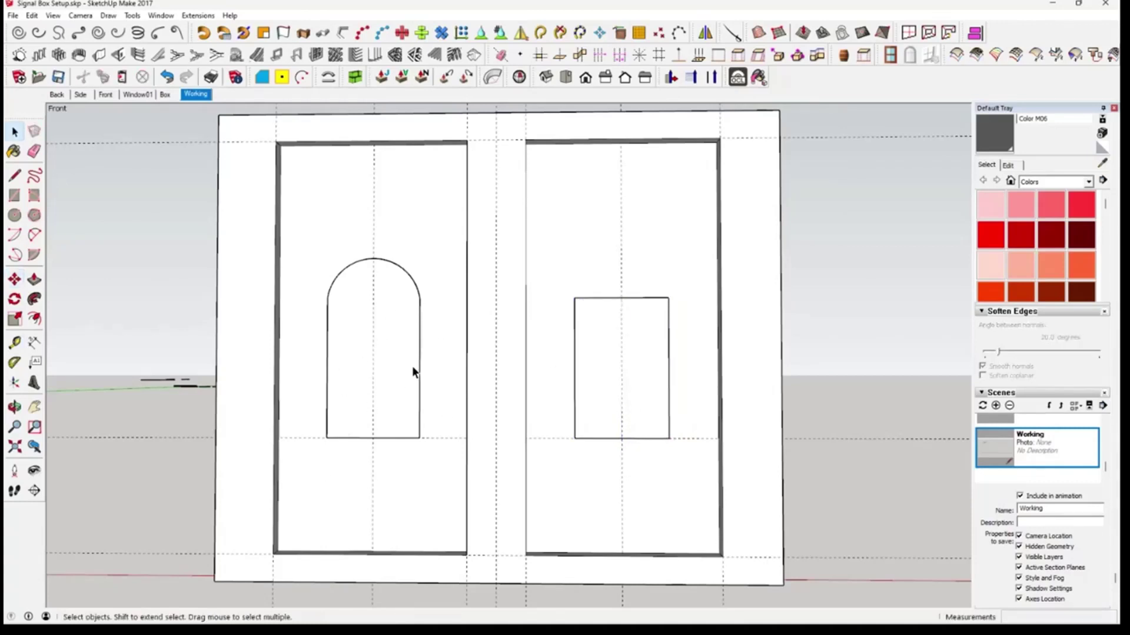
Create a horizontal guide parallel to the first recess's top edge, through the apex of the arched outline.
middle_drag(602, 339, 383, 238)
click(15, 342)
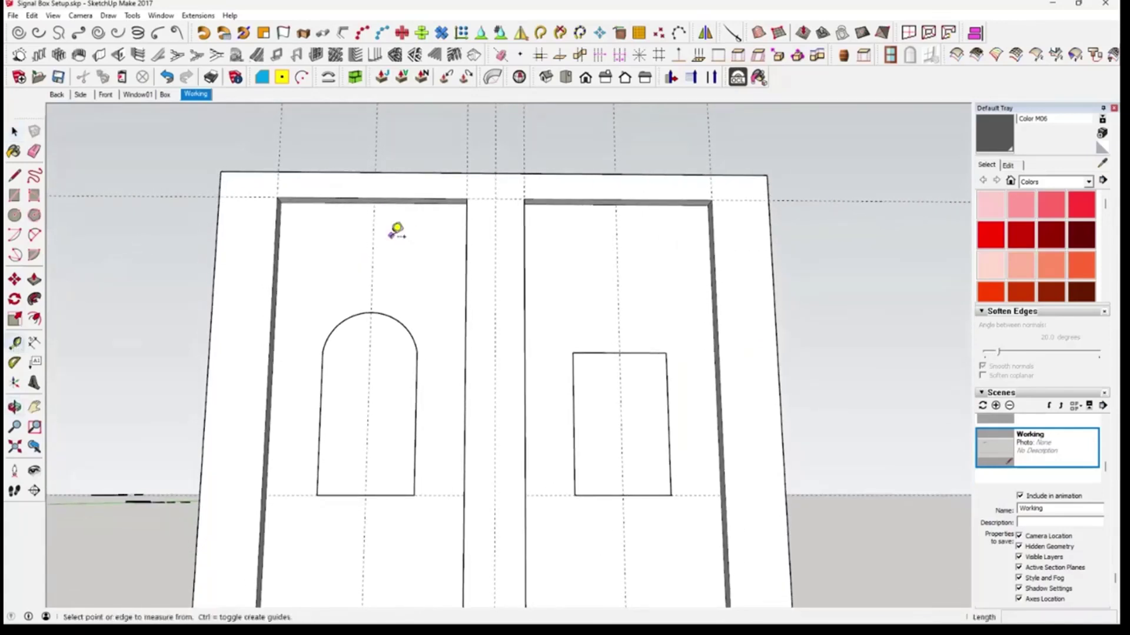
click(418, 203)
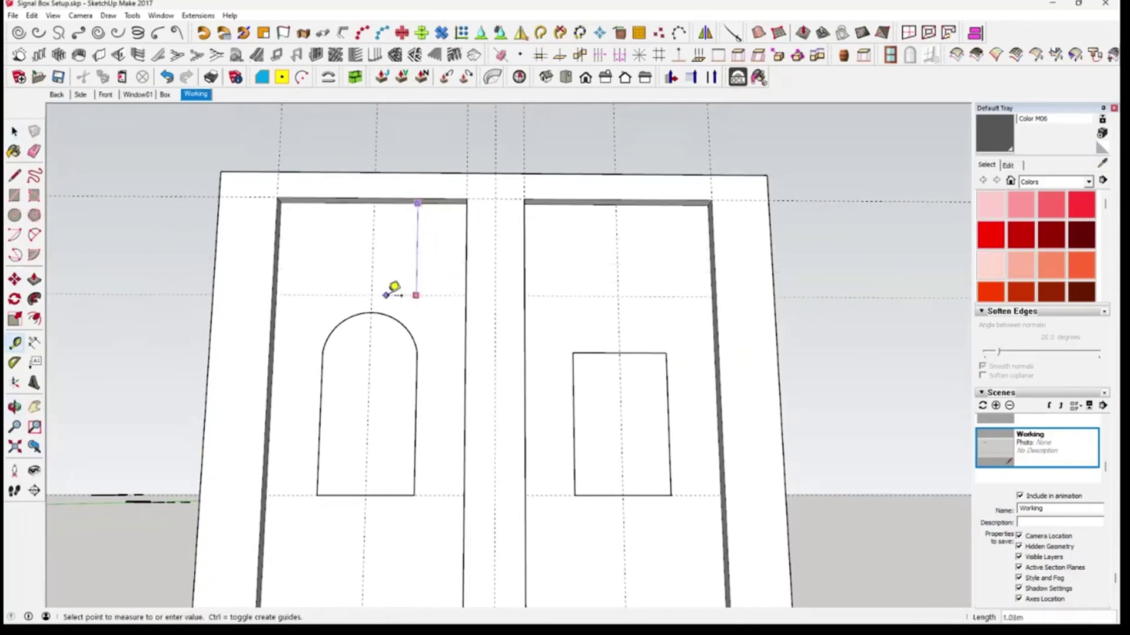
click(372, 312)
Draw a 2-point arc between the rectangle's top corners, with its bulge at the intersection of the apex guide and centre guide.
middle_drag(637, 403, 612, 356)
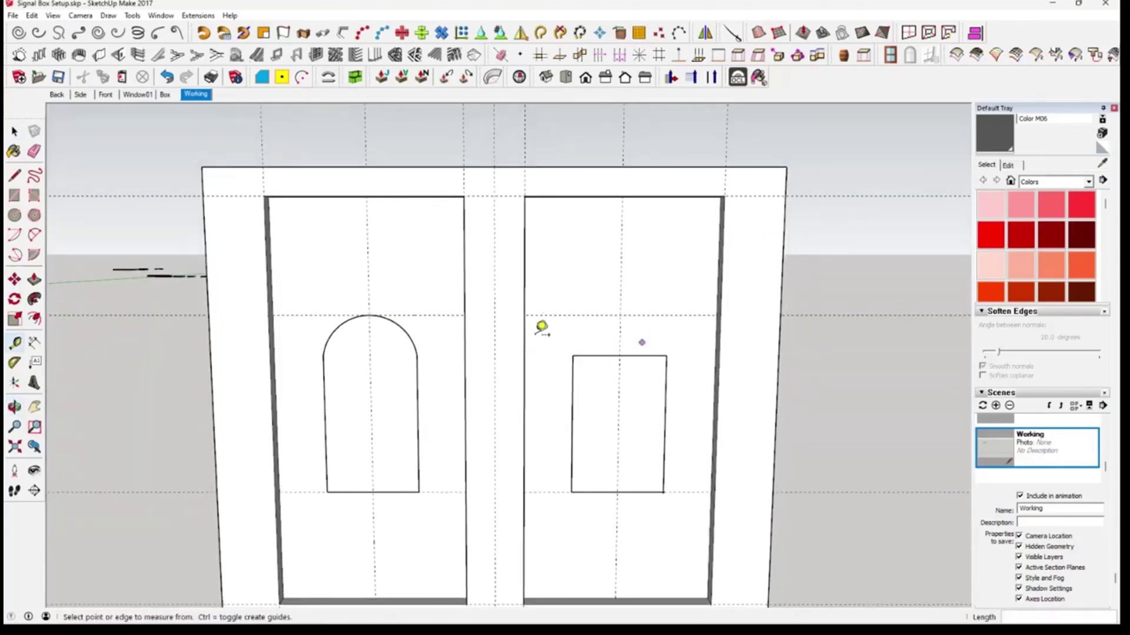
click(33, 236)
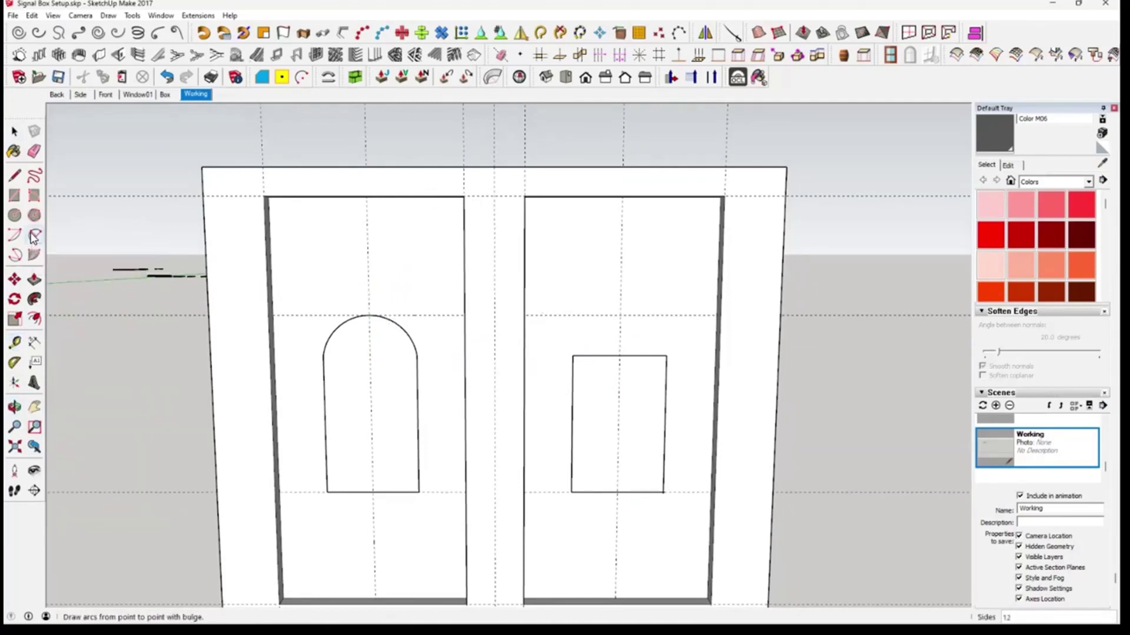
click(572, 355)
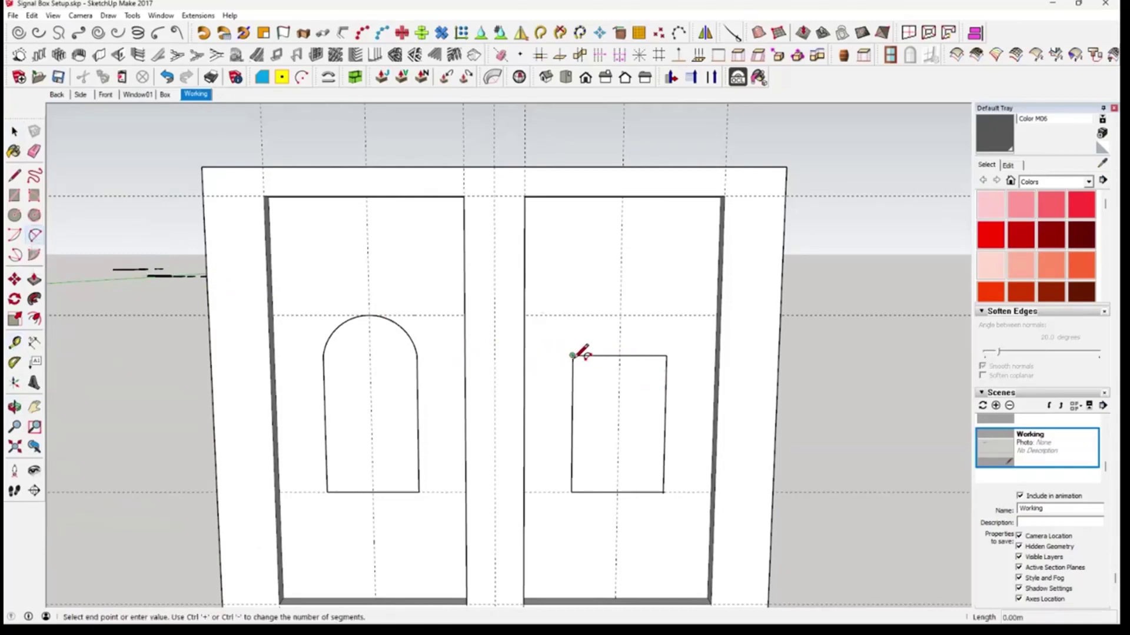
click(666, 355)
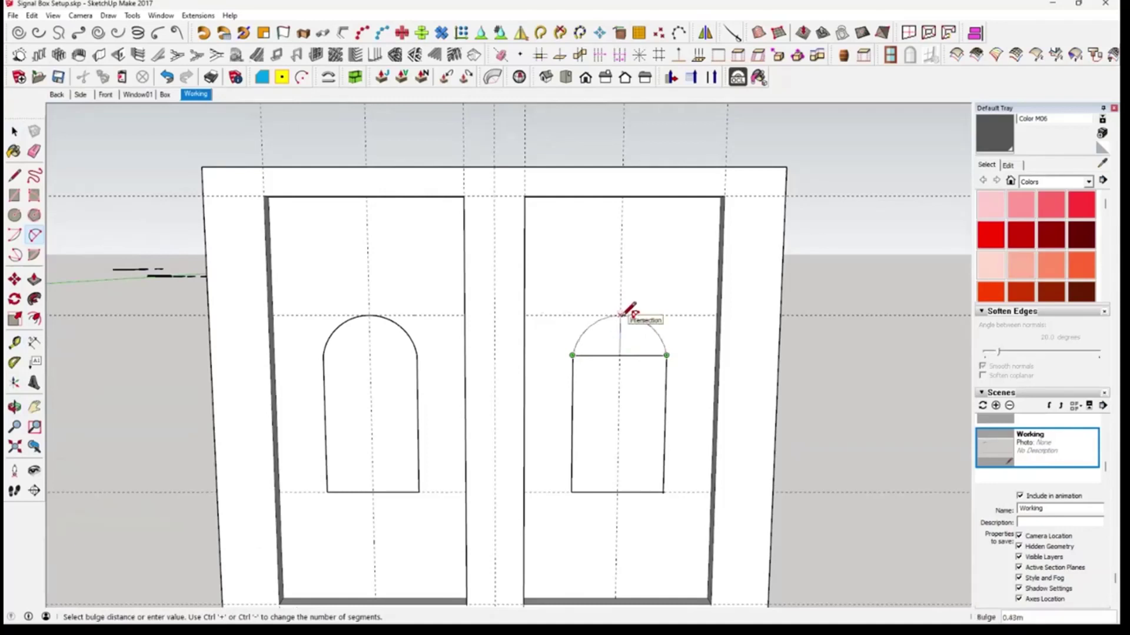
click(620, 316)
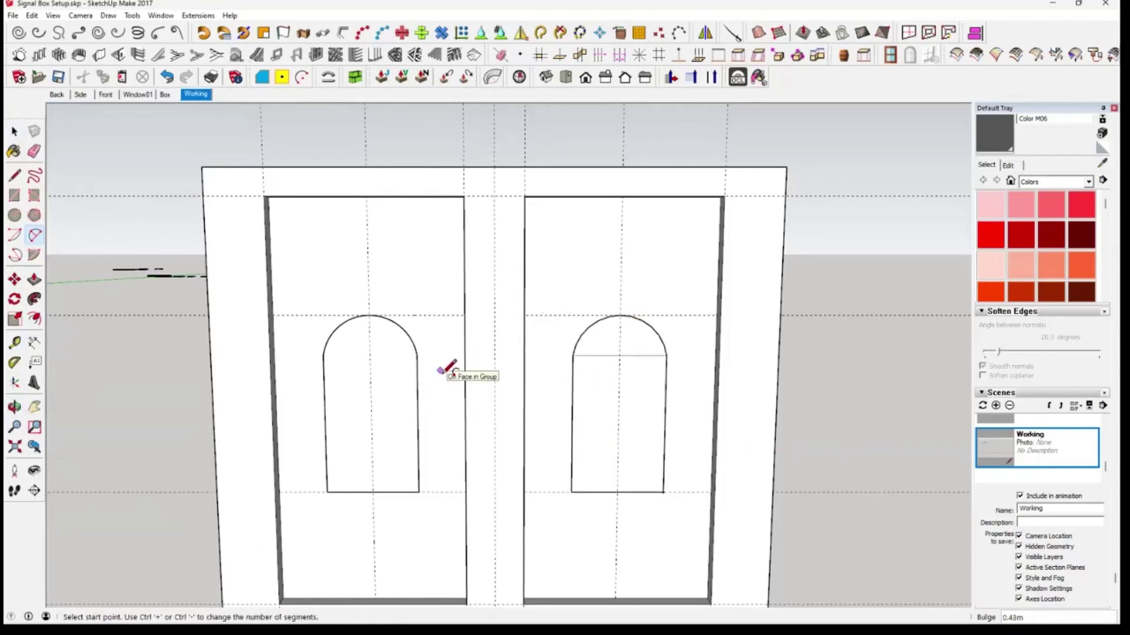
key(space)
Collapse the materials and scenes settings and expand the entity information.
scroll(620, 355, up, 5)
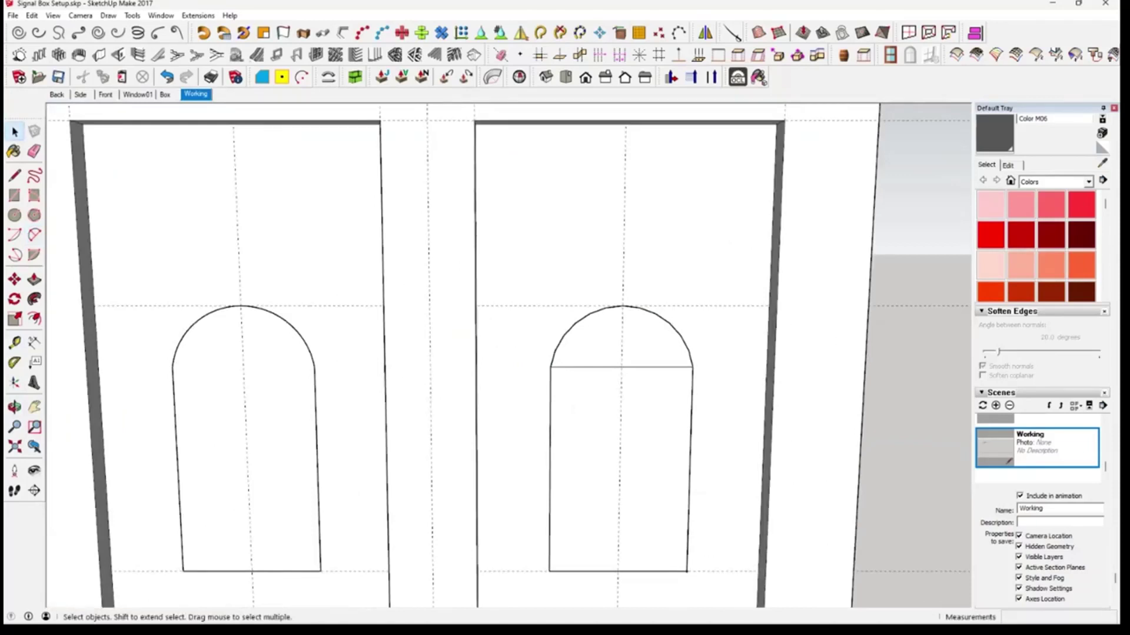
click(1002, 393)
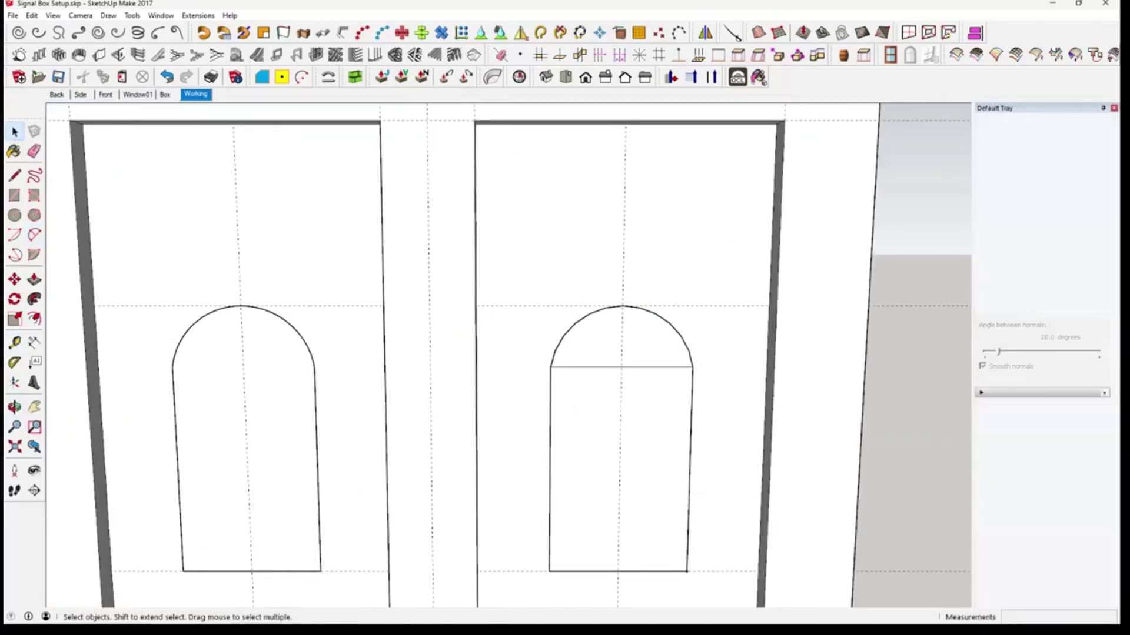
click(1001, 286)
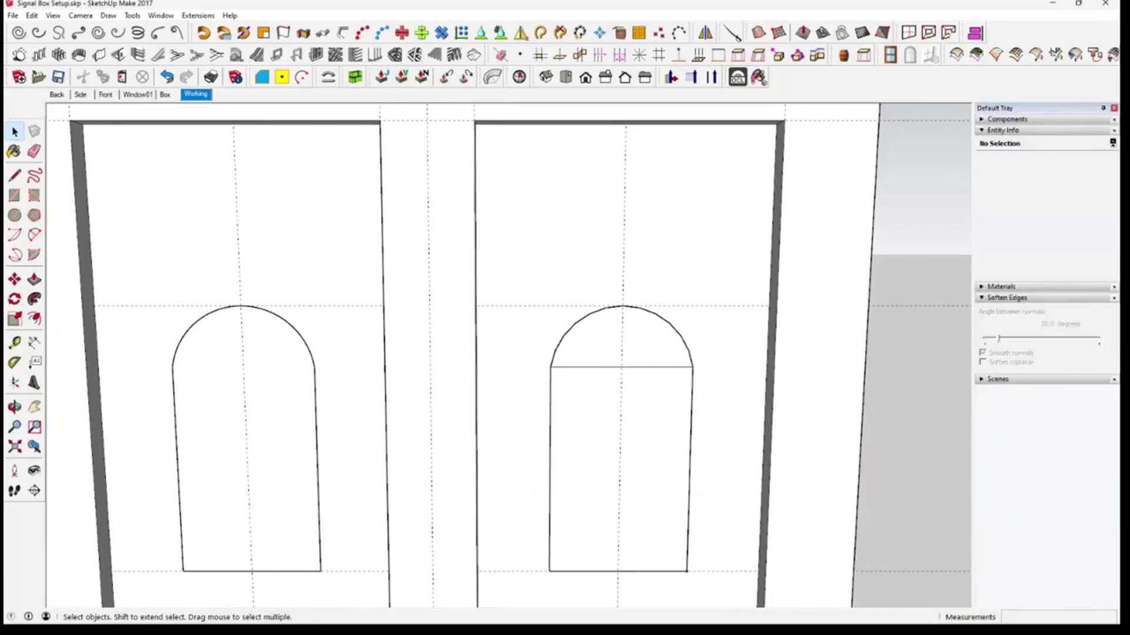
click(1002, 130)
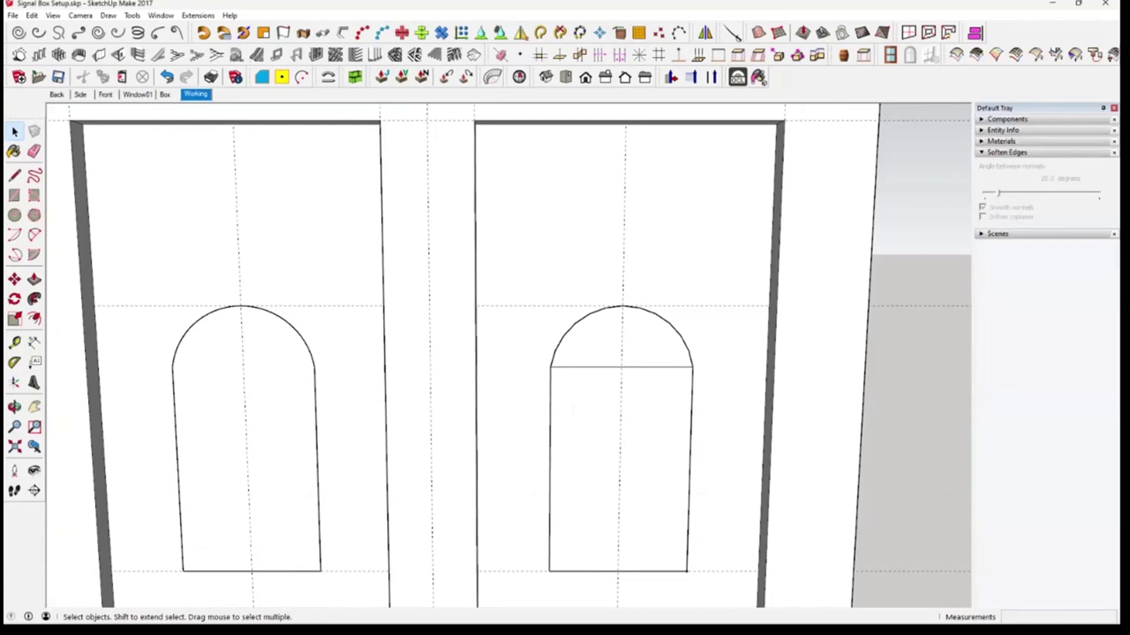
click(1003, 130)
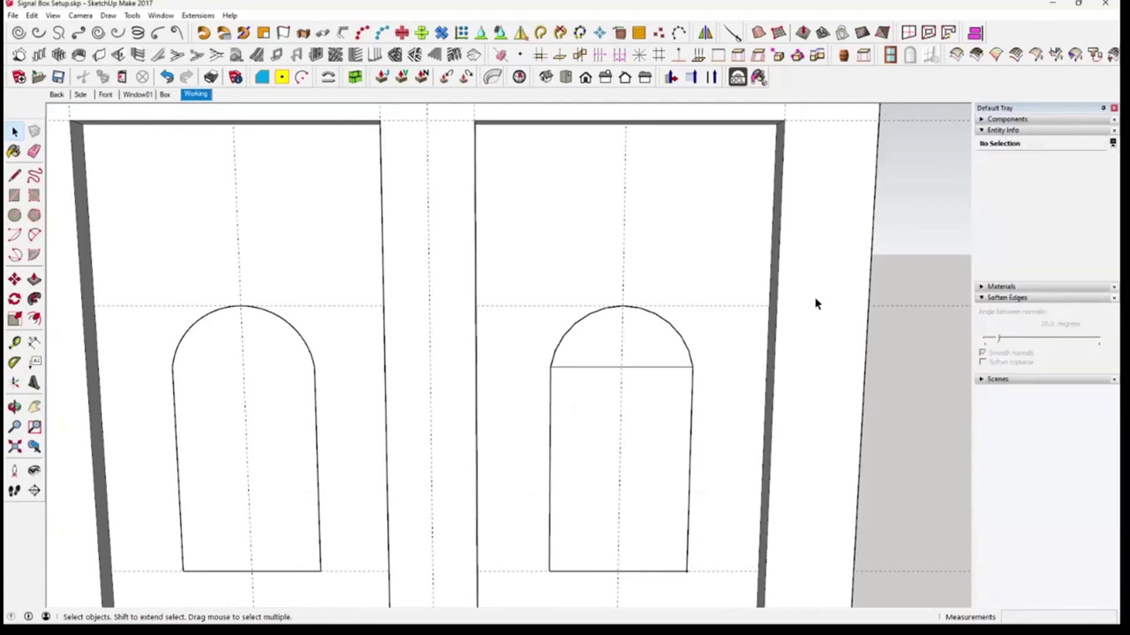
Inspect the segment count of the arc in the first recess's arched outline.
click(305, 345)
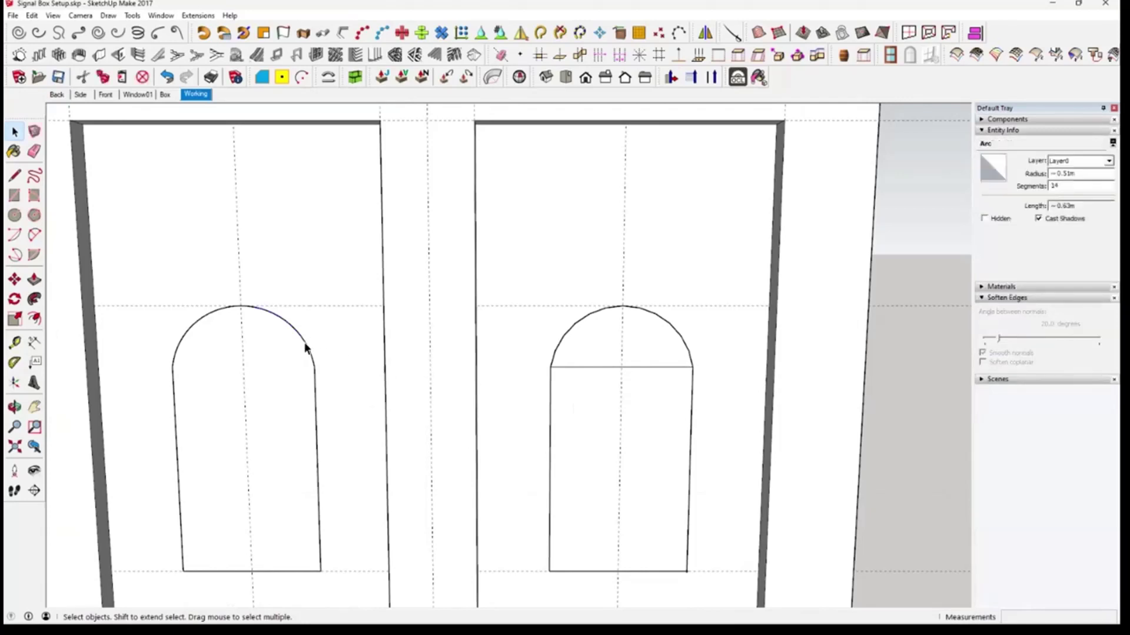
shift+click(248, 307)
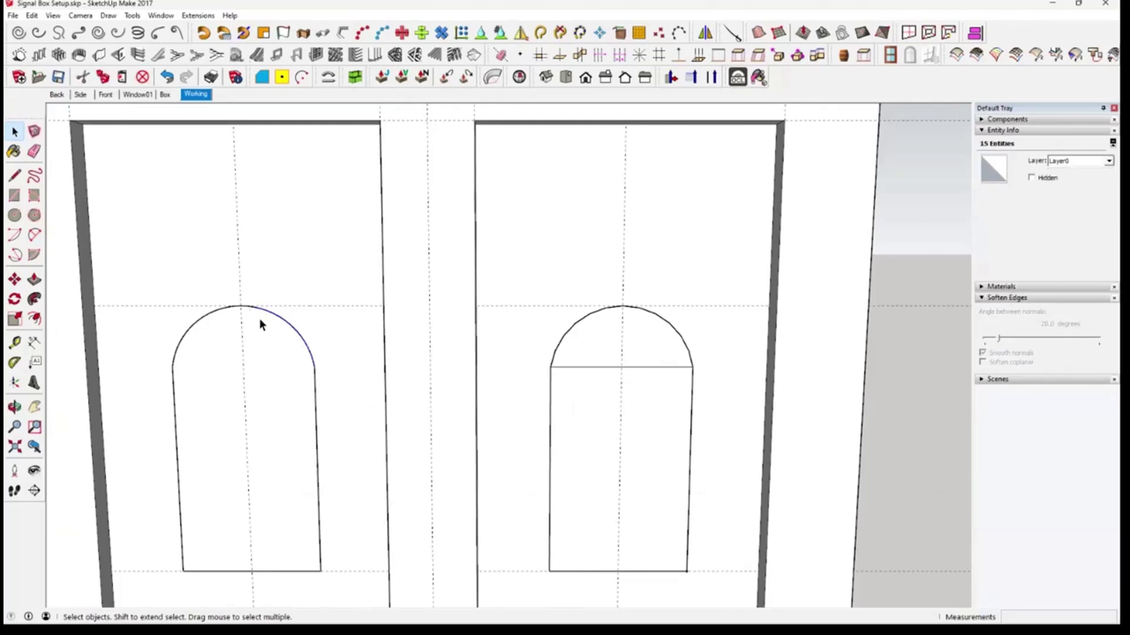
click(280, 339)
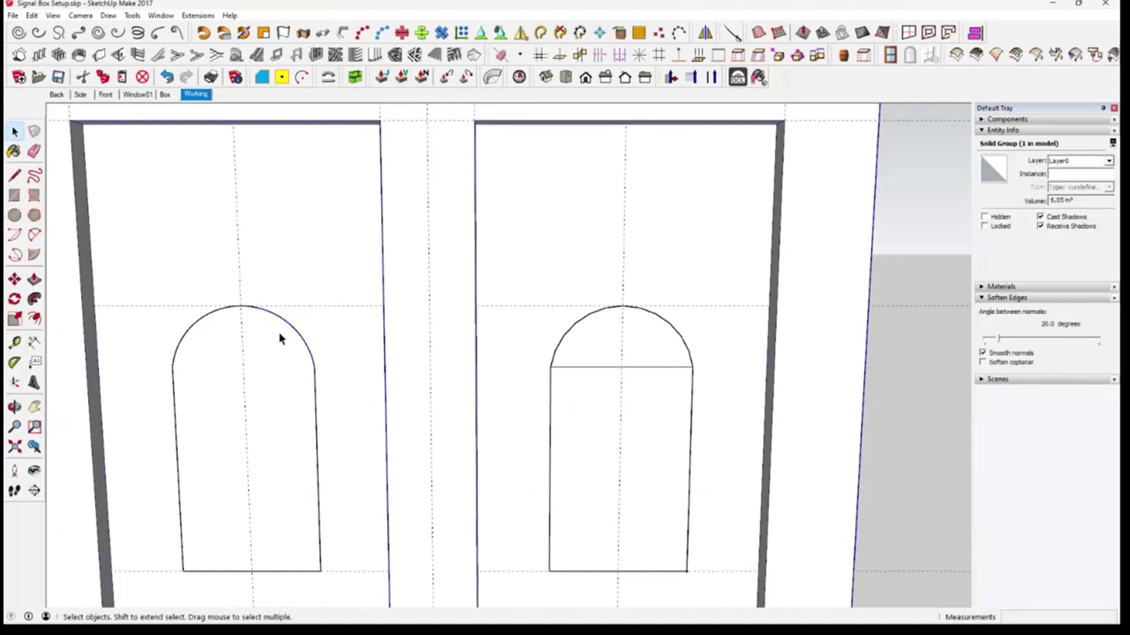
Set the segment count of the second opening's arc to 30.
click(672, 328)
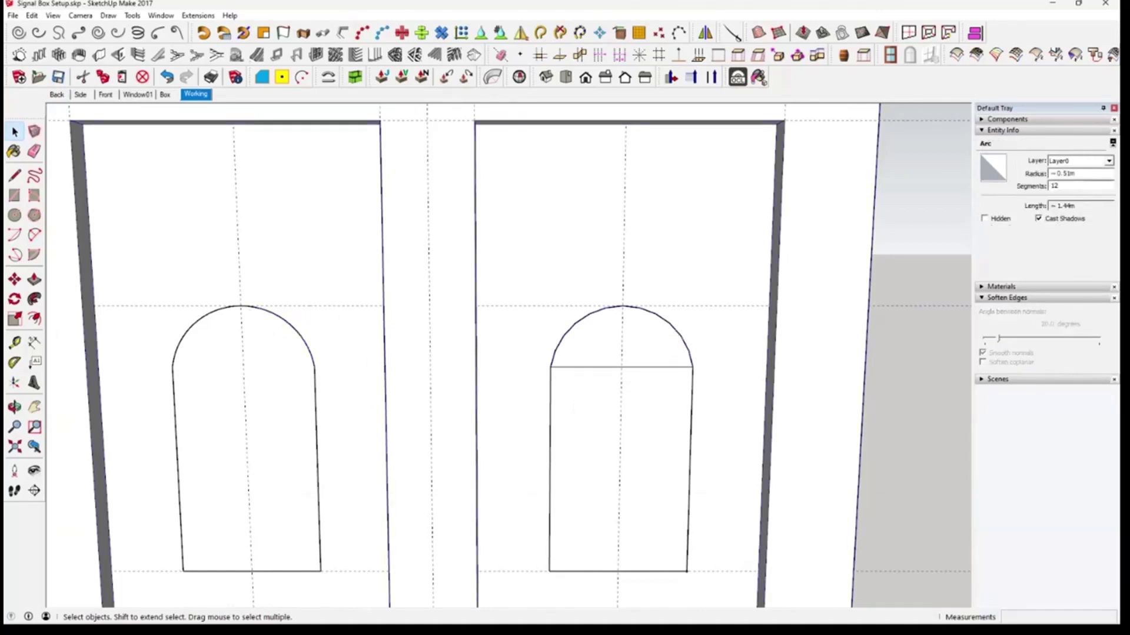
scroll(666, 331, up, 3)
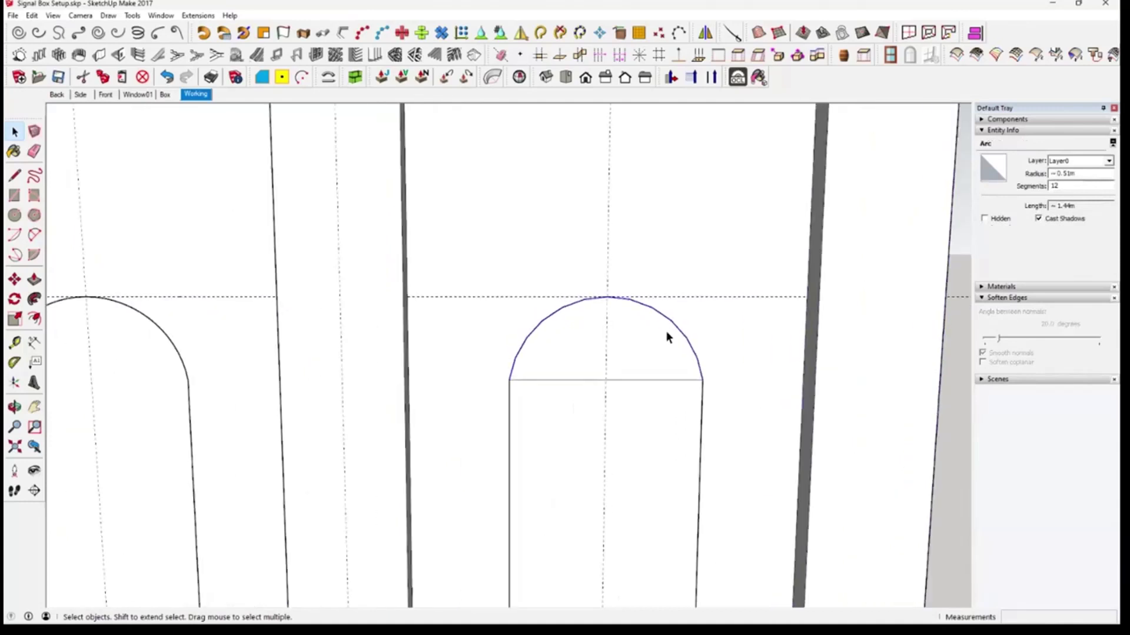
middle_drag(672, 322, 663, 312)
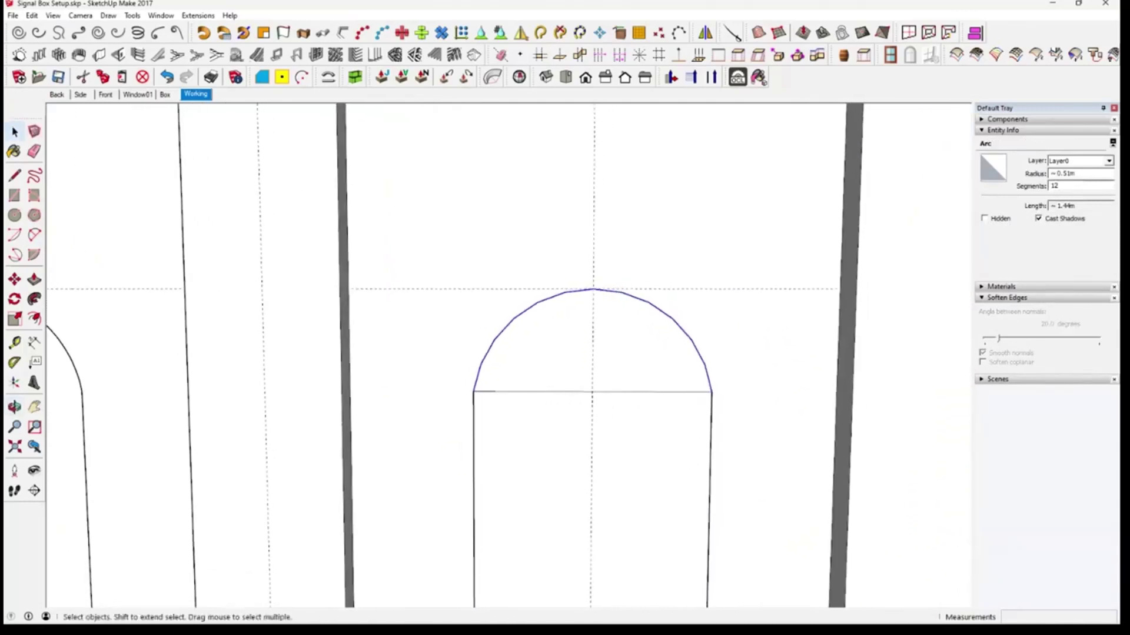
click(1061, 186)
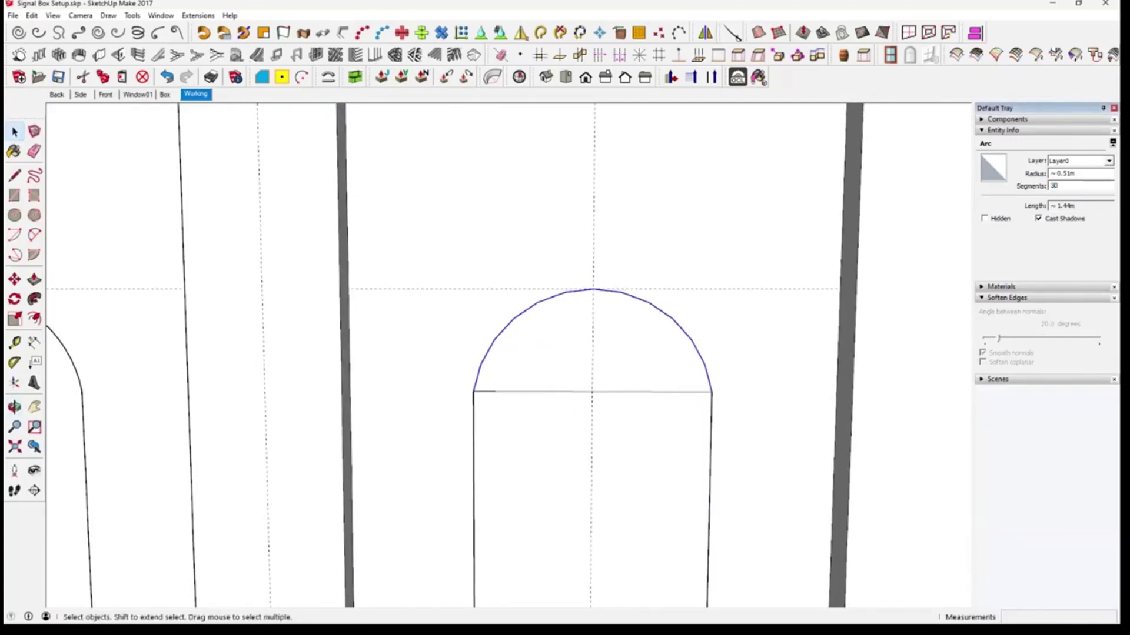
text(30)
key(Return)
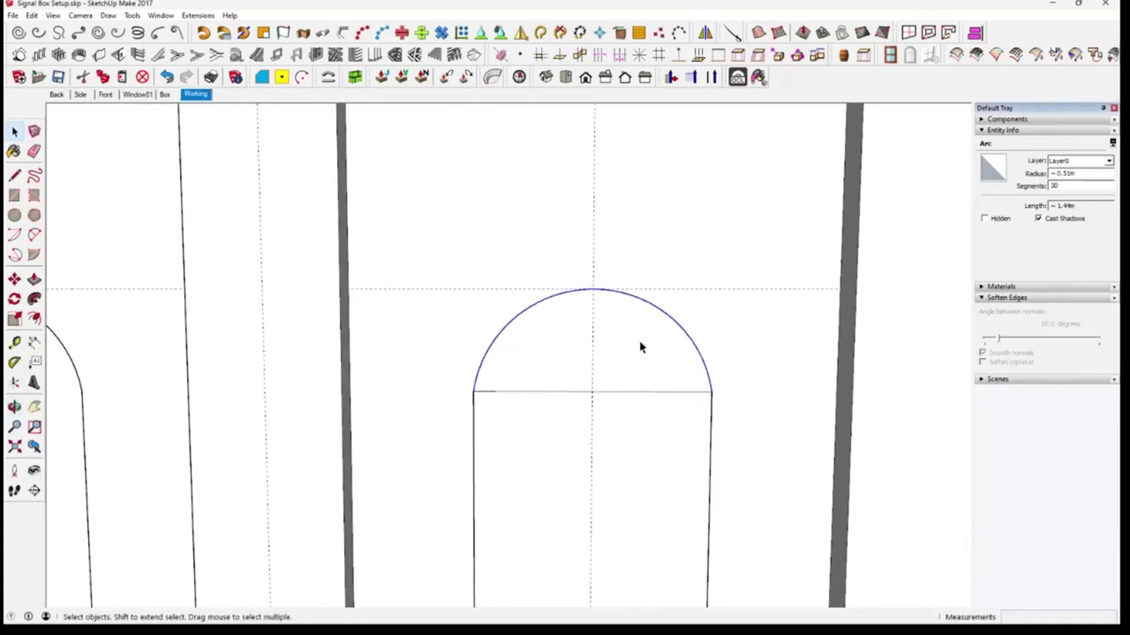
Delete the horizontal edge between the arc and the rectangle in the second recess's arched outline.
scroll(686, 322, up, 3)
middle_drag(686, 322, 651, 341)
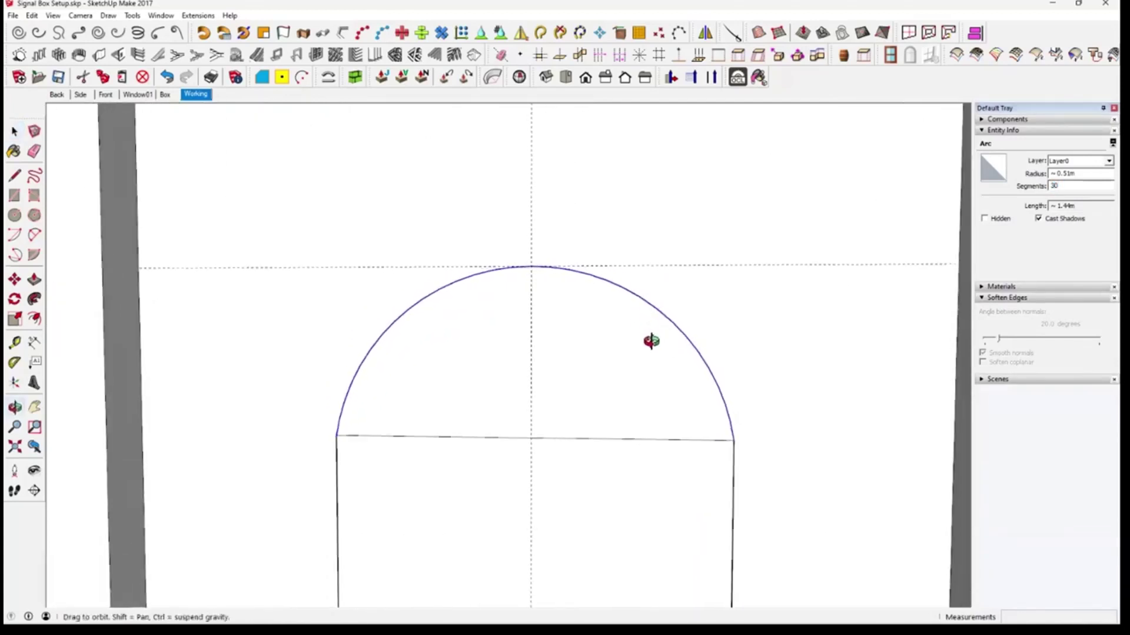
scroll(651, 345, down, 5)
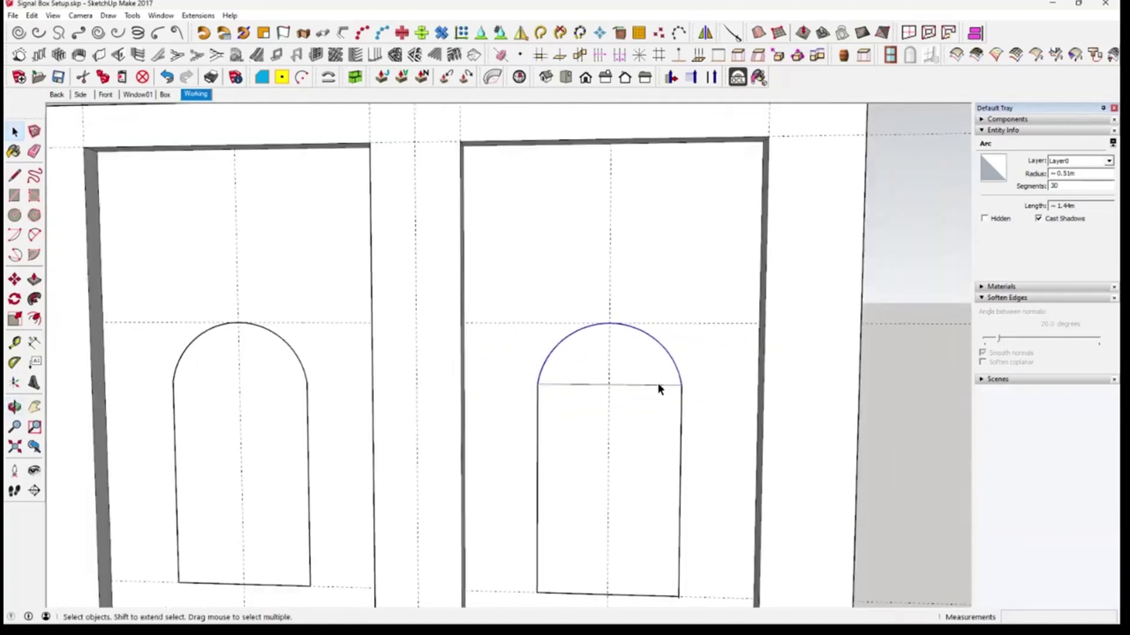
middle_drag(663, 385, 704, 391)
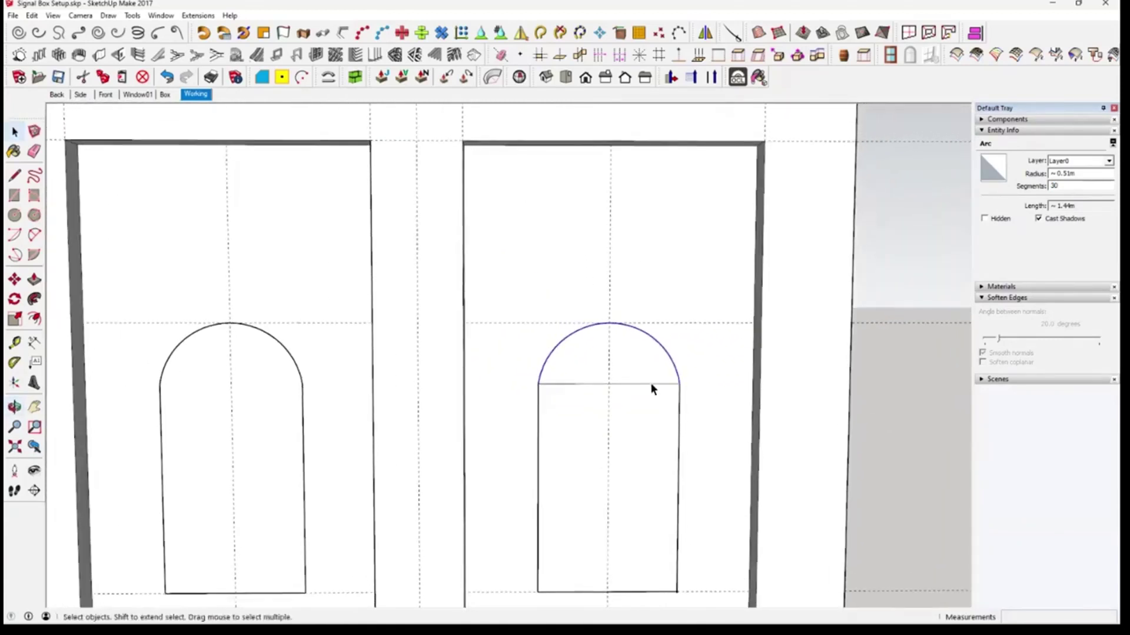
click(651, 383)
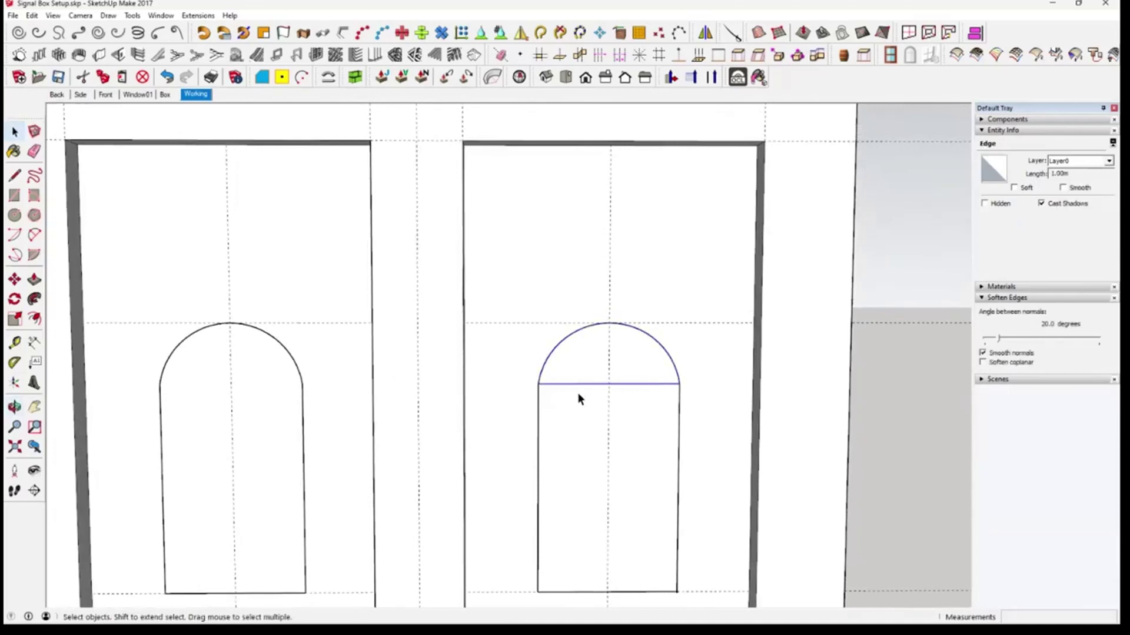
key(Delete)
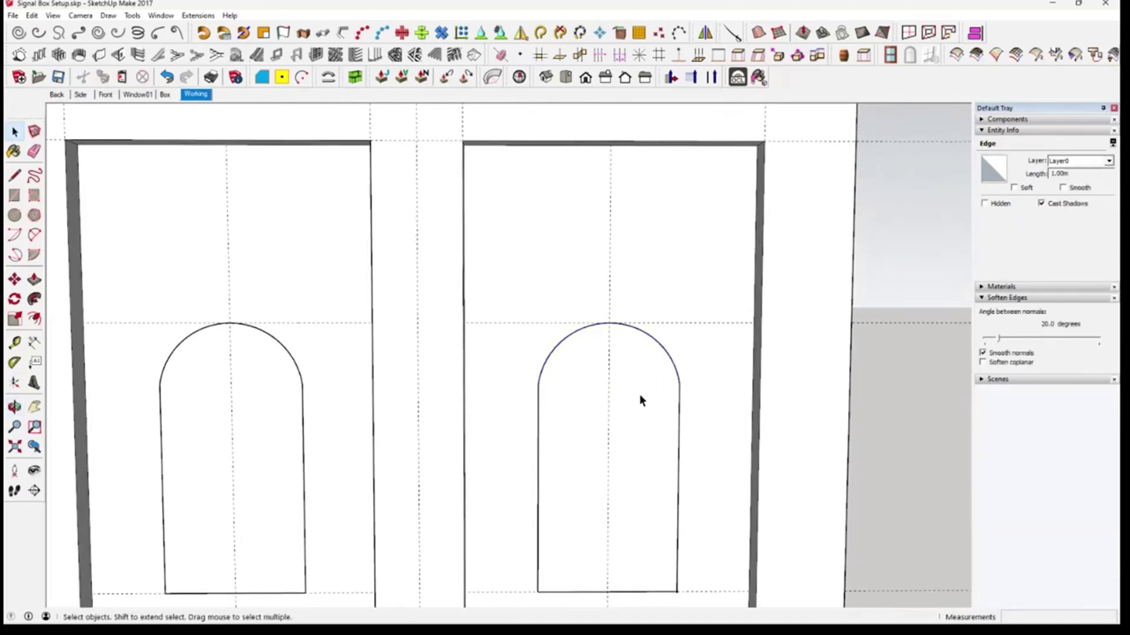
Delete all edges of the arched outline in the first recess.
scroll(639, 401, down, 3)
click(642, 414)
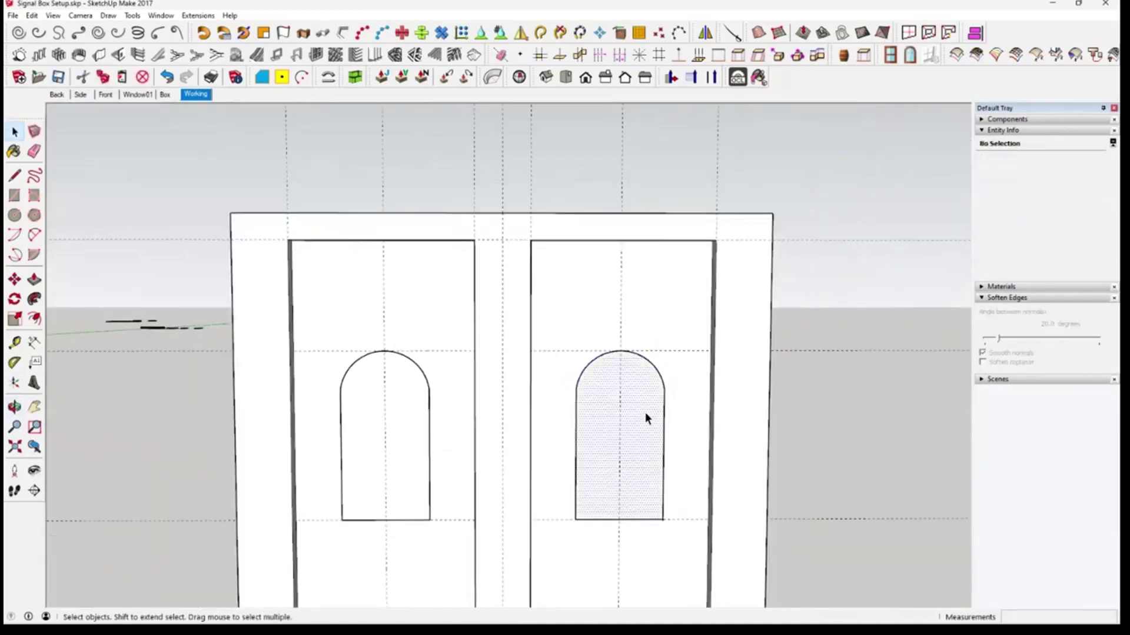
shift+middle_drag(655, 446, 638, 396)
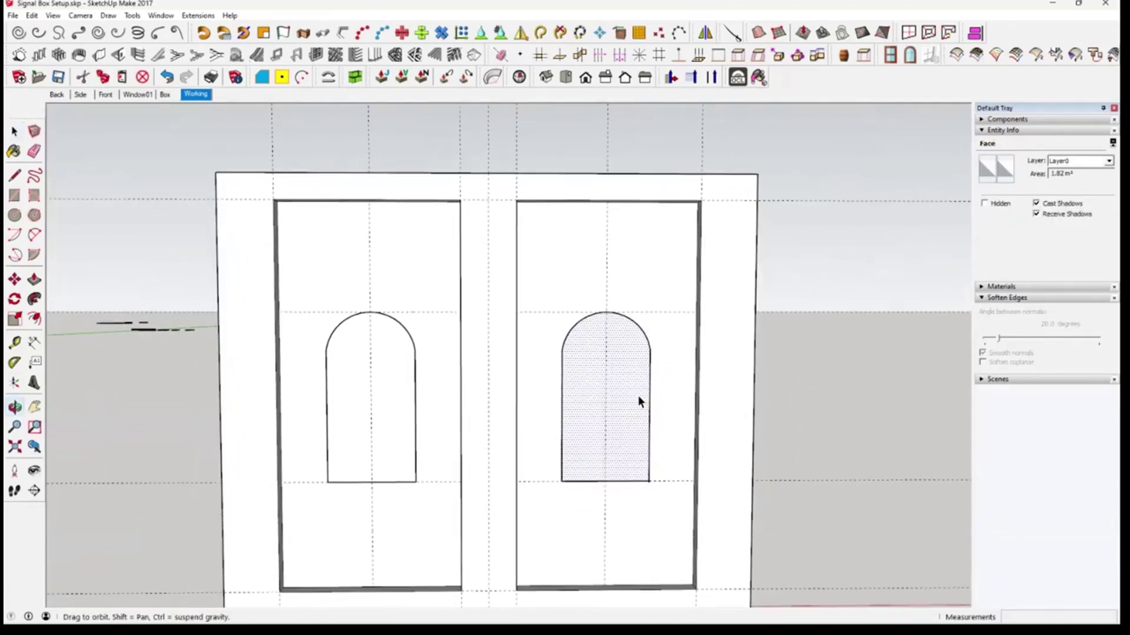
click(370, 387)
click(391, 381)
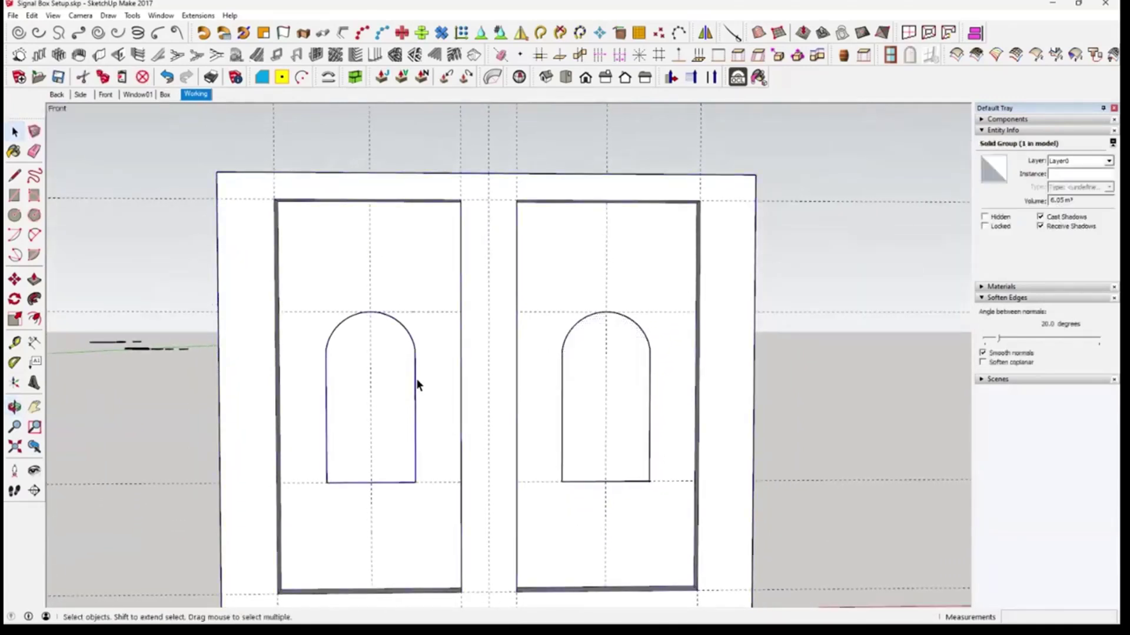
triple_click(416, 379)
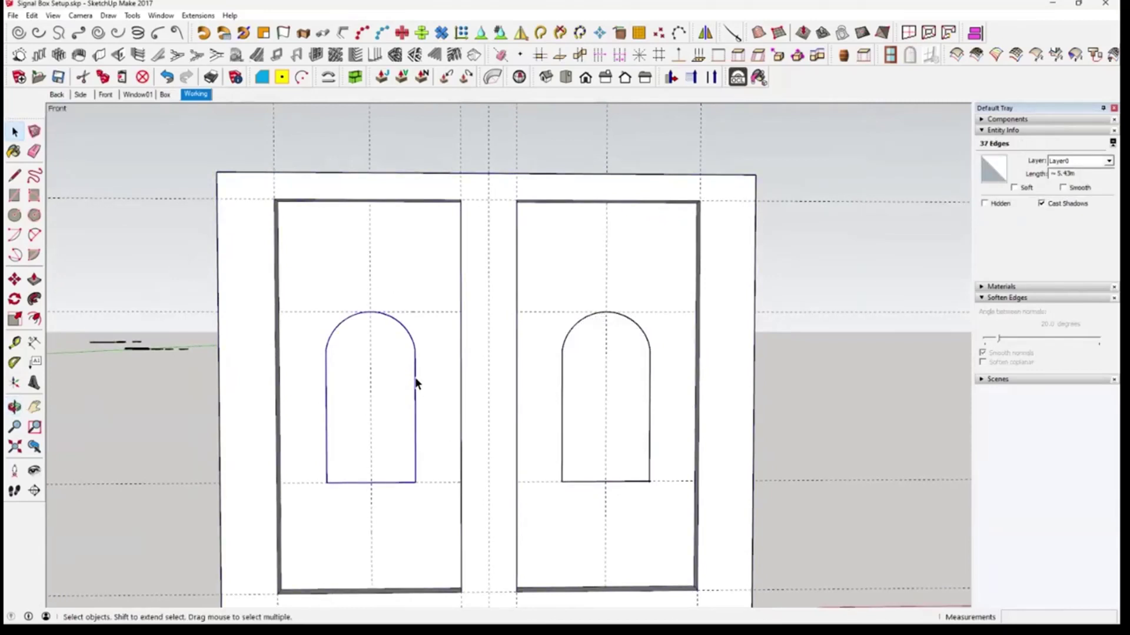
key(Delete)
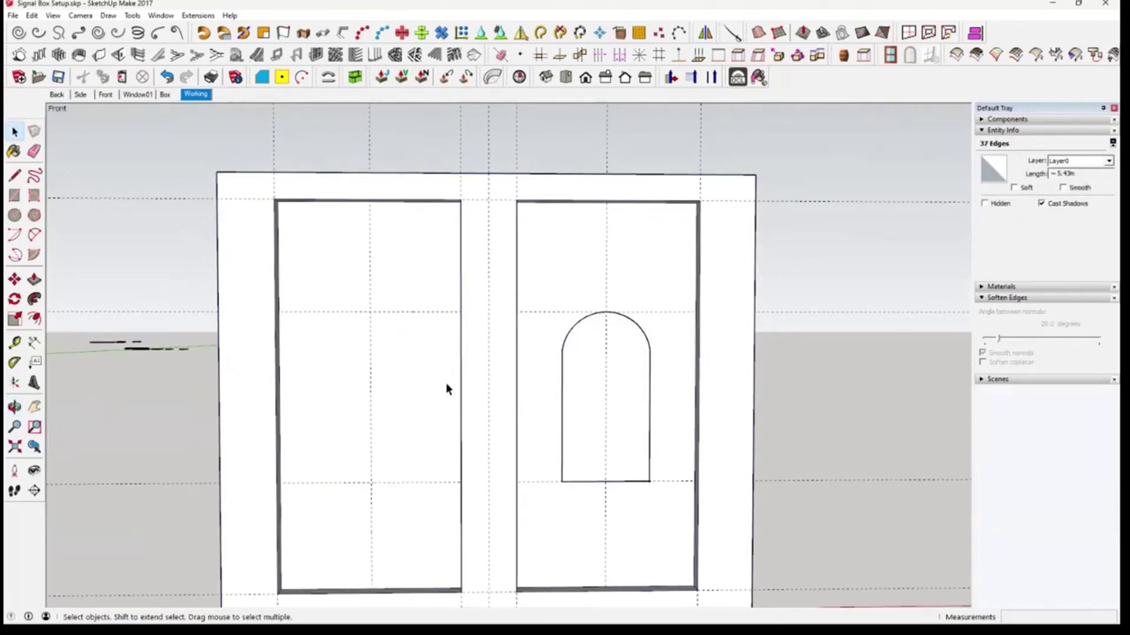
Copy the second recess's arched face with its edges from its base midpoint to the first recess's centre and sill guide intersection.
click(641, 422)
middle_drag(625, 418, 598, 380)
double_click(598, 379)
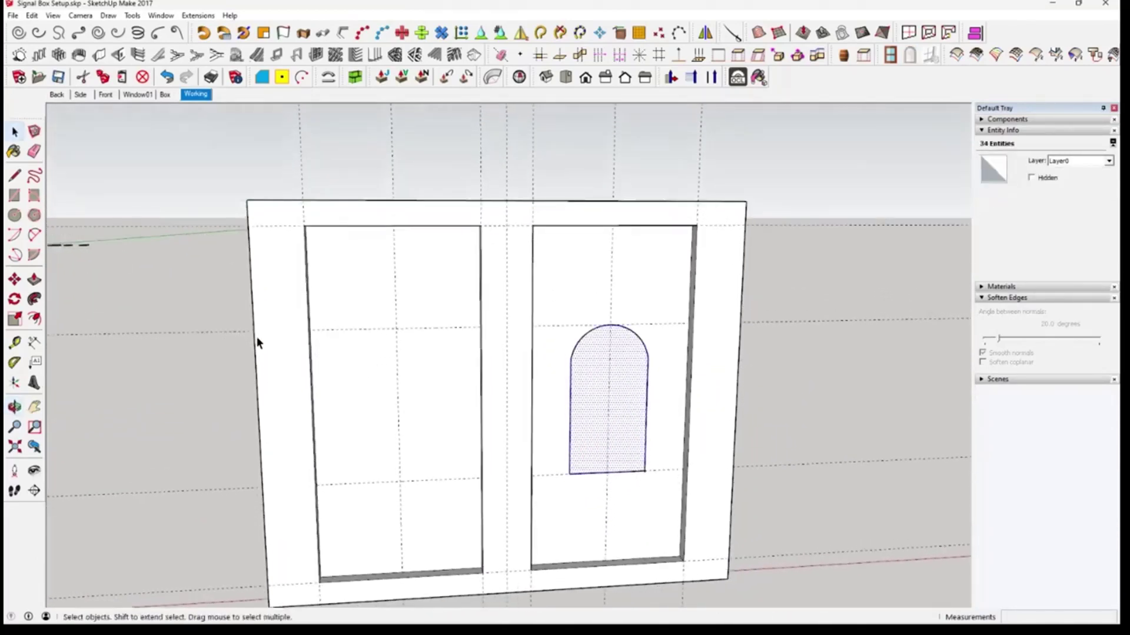
click(14, 279)
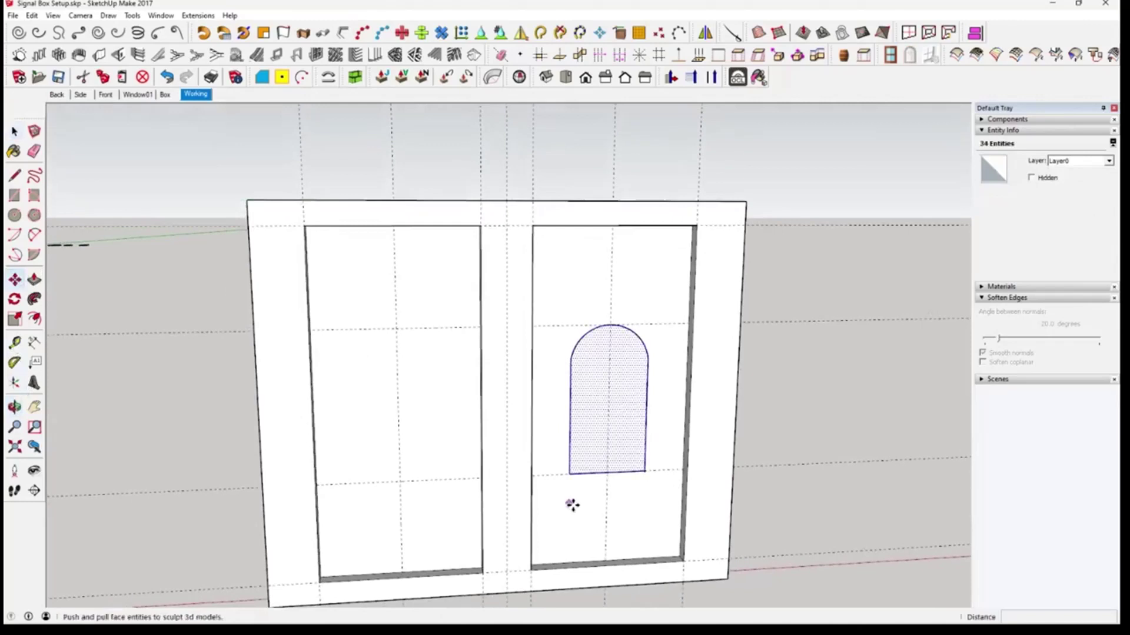
key(ctrl)
click(644, 472)
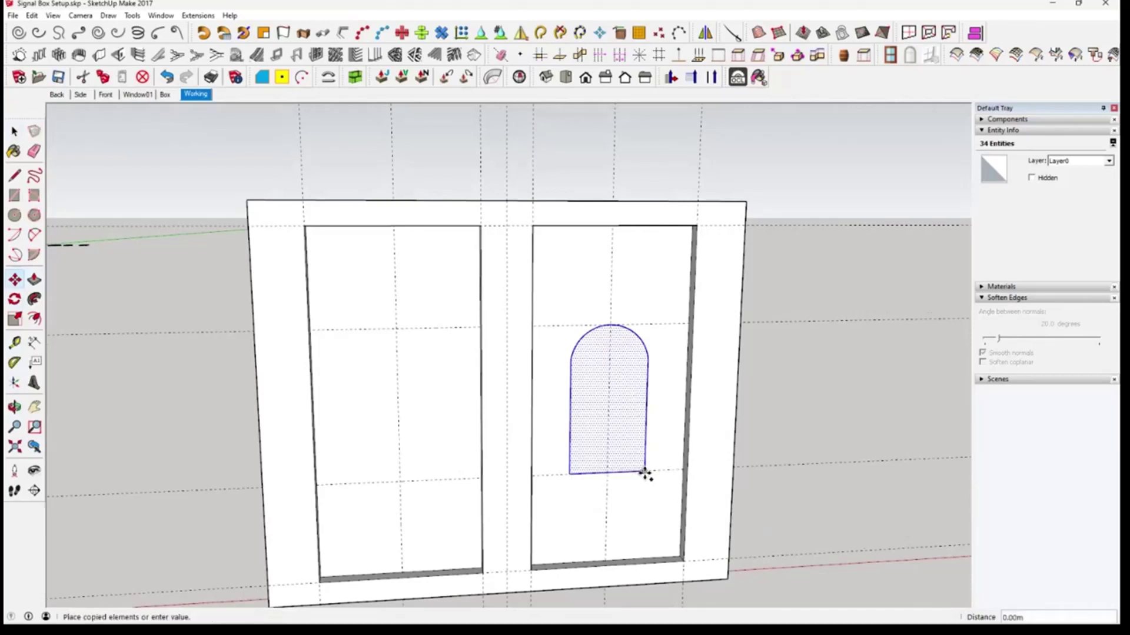
key(Escape)
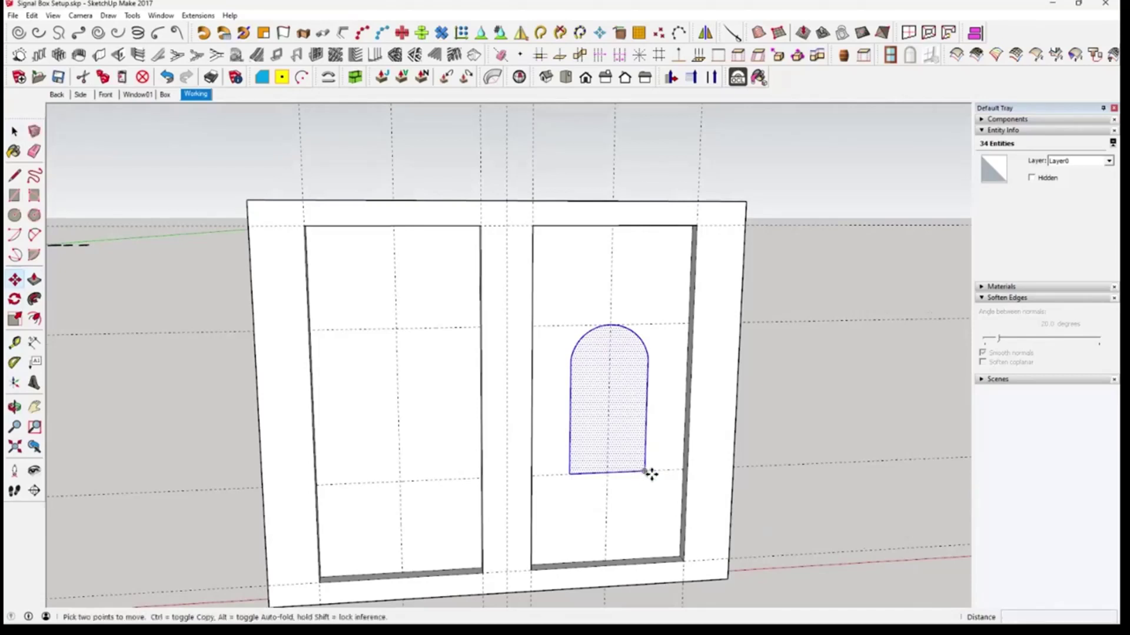
click(611, 472)
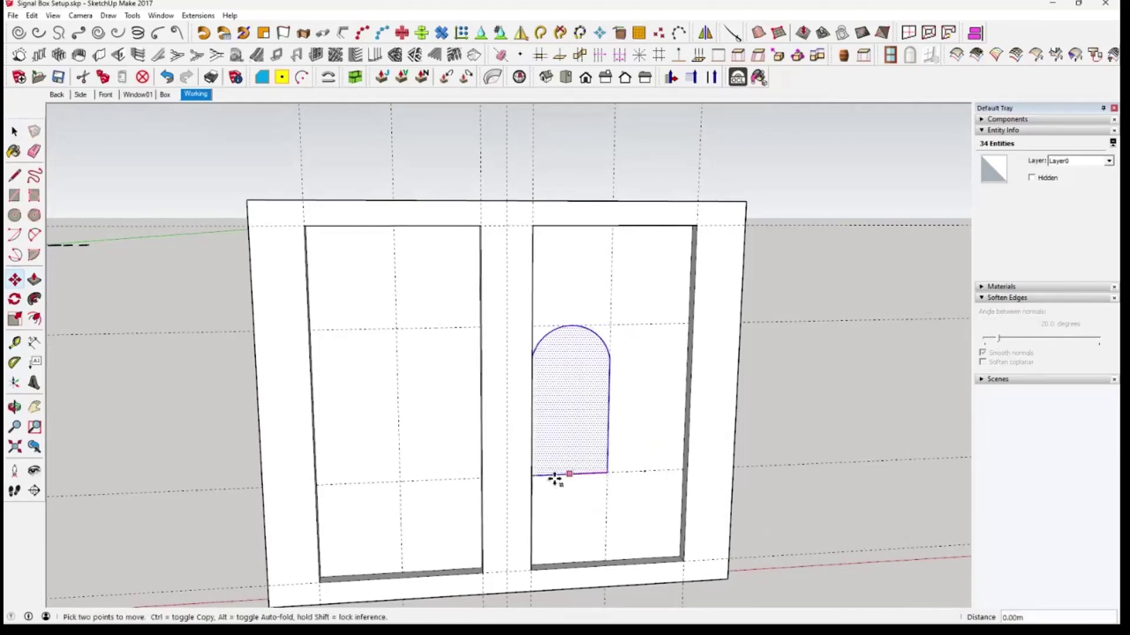
key(ctrl)
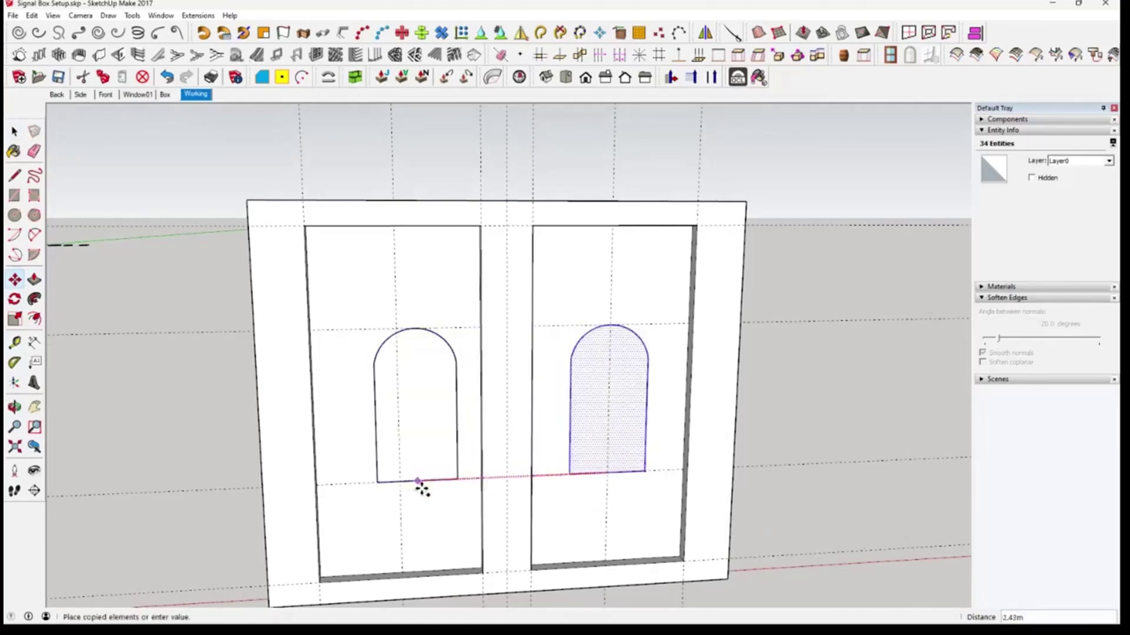
click(402, 486)
Select both arched faces with their bounding edges and cut them from the model.
middle_drag(549, 479, 469, 505)
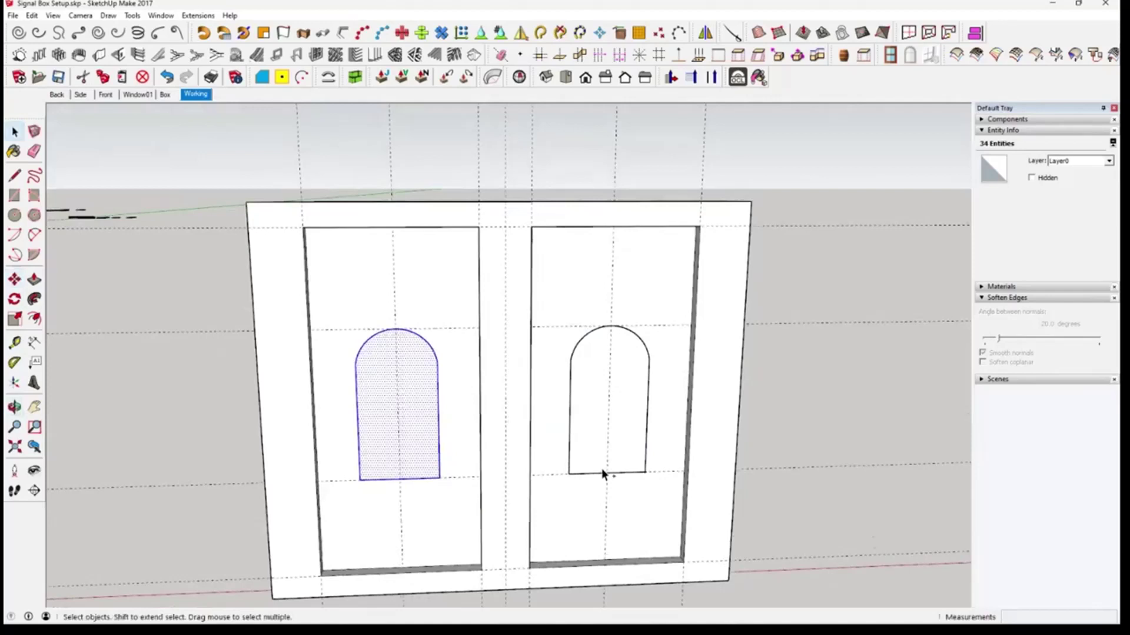
shift+double_click(624, 426)
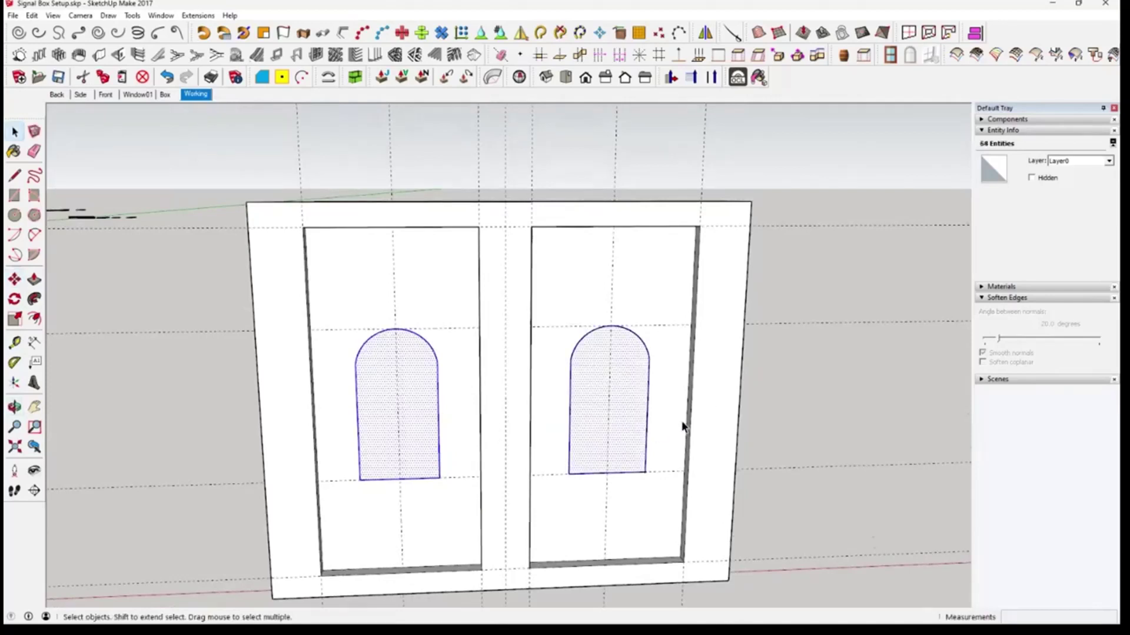
click(85, 77)
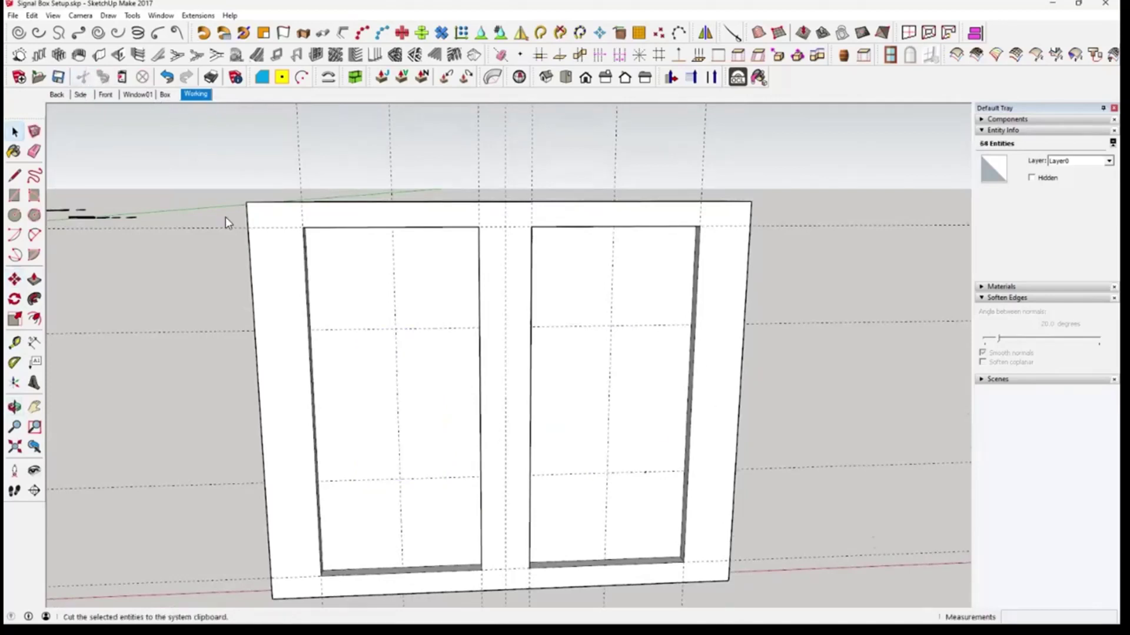
Open the wall group for editing and paste the two arched outlines in place.
middle_drag(443, 411, 500, 408)
click(499, 410)
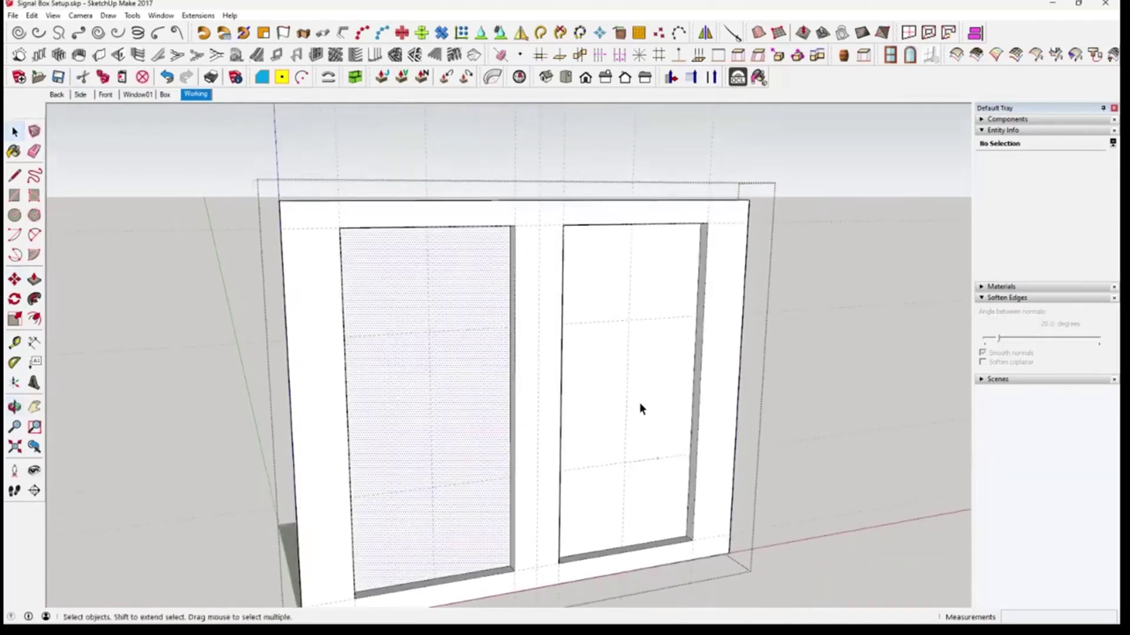
click(639, 403)
click(499, 412)
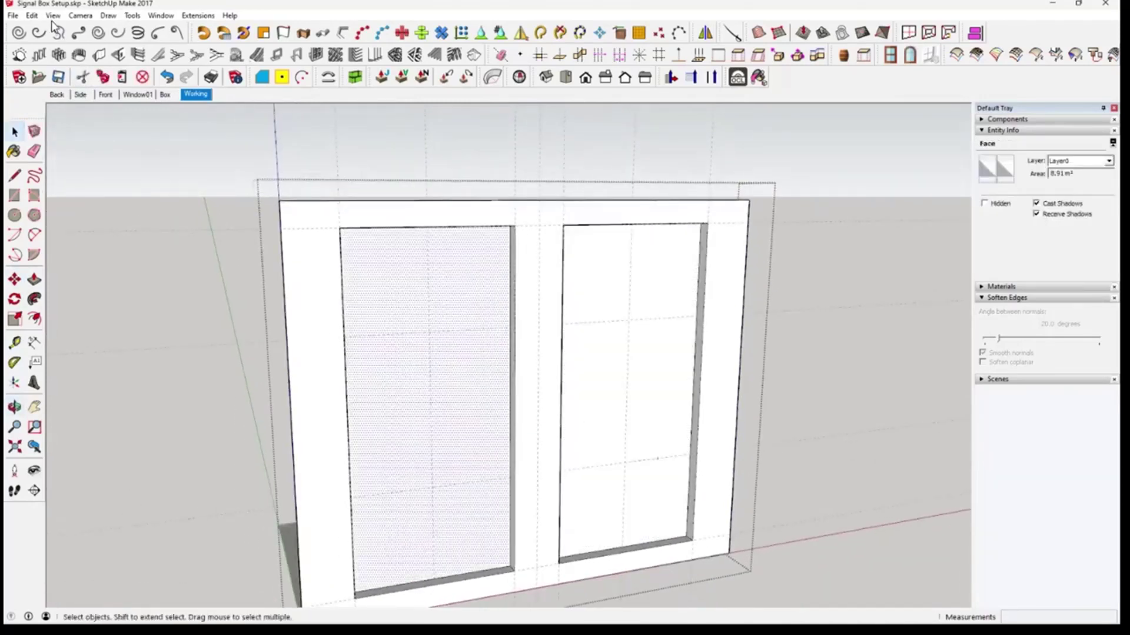
click(32, 16)
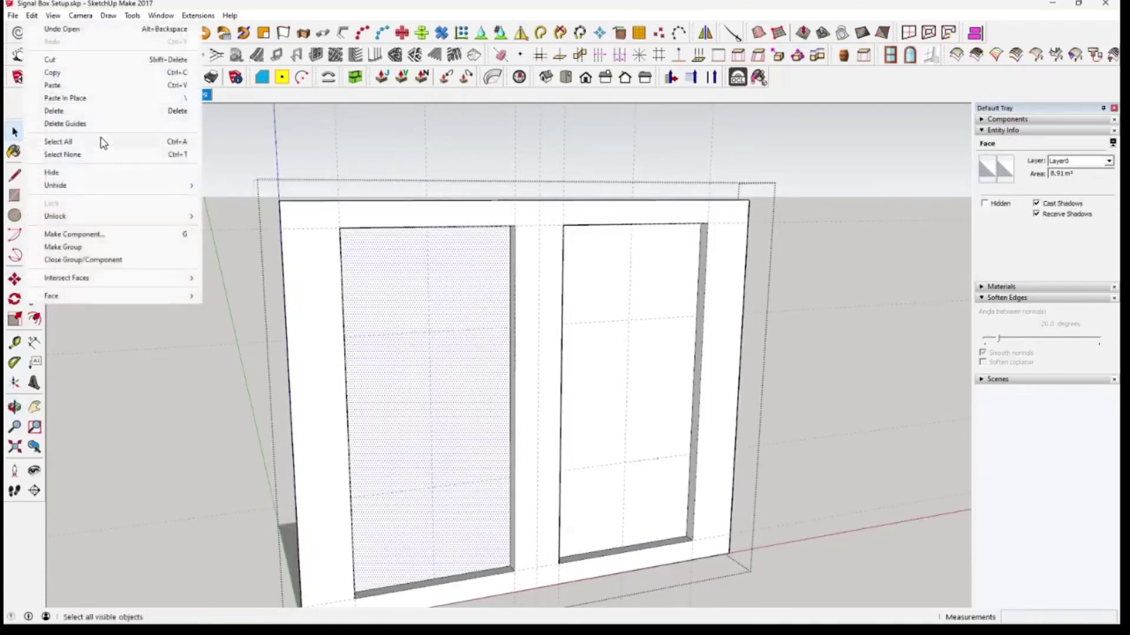
click(87, 97)
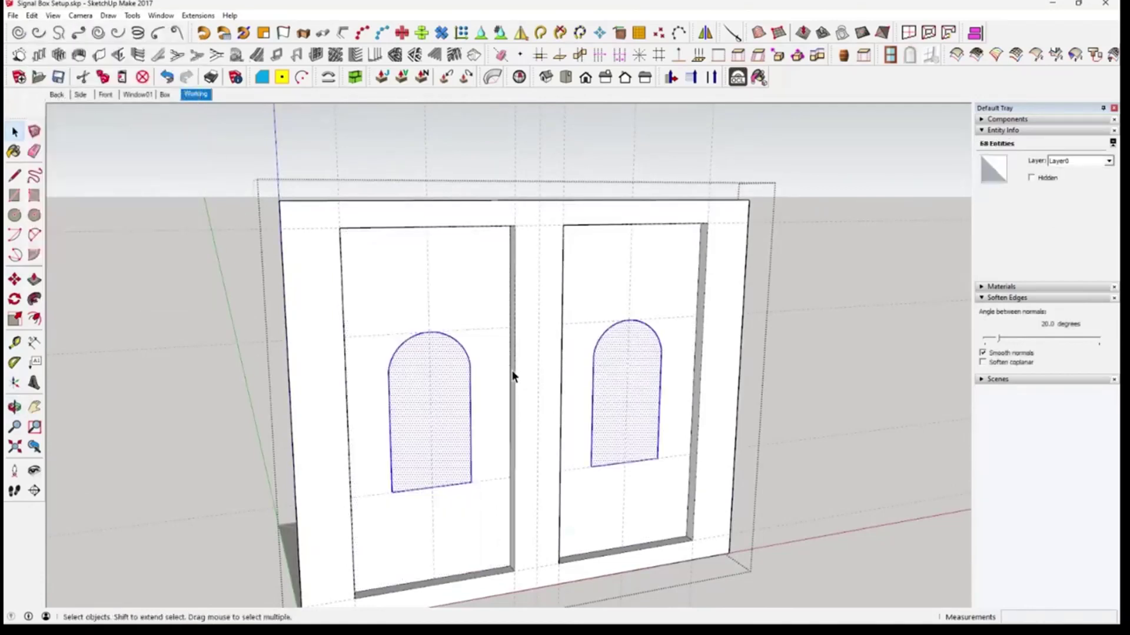
click(495, 374)
click(523, 401)
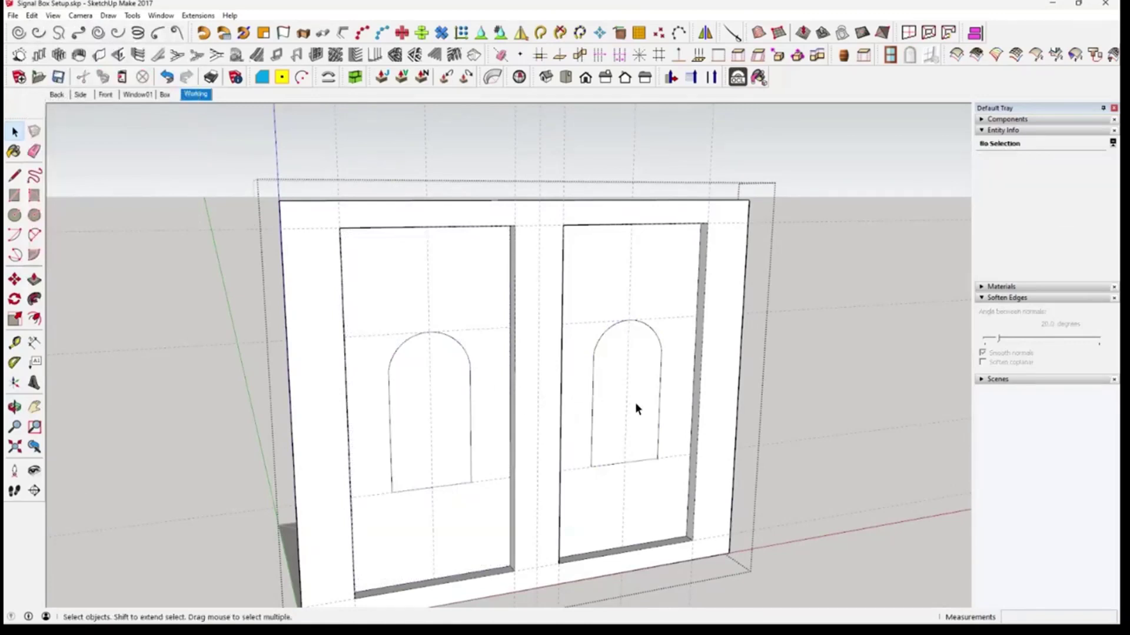
Push the first recess's arched face back 0.16 m to cut its window opening through the wall.
click(620, 406)
click(457, 420)
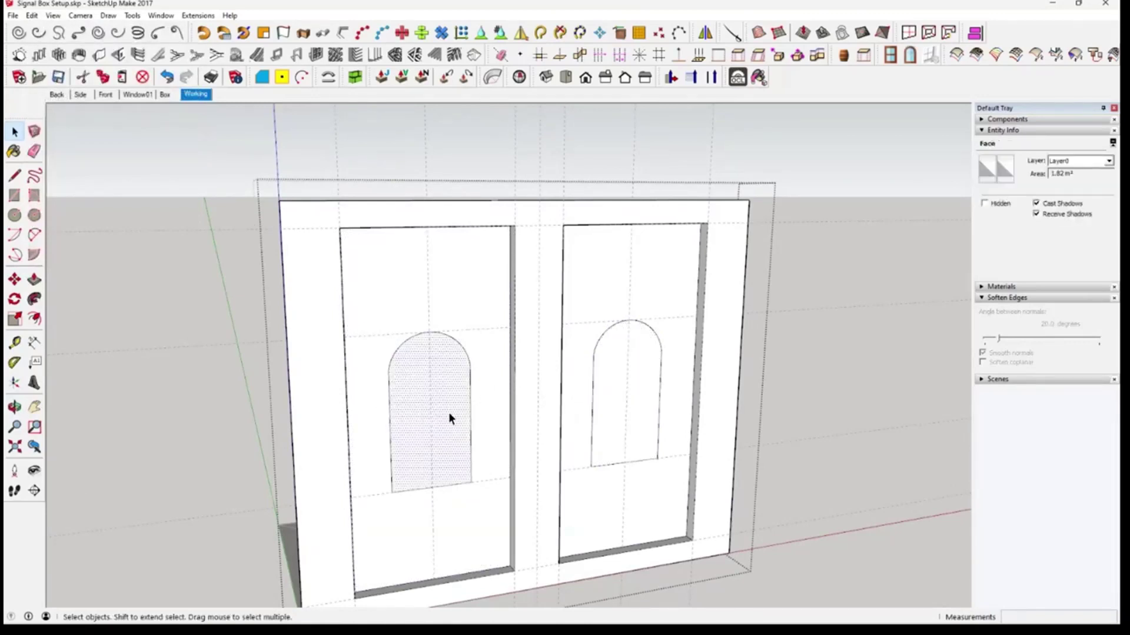
click(405, 428)
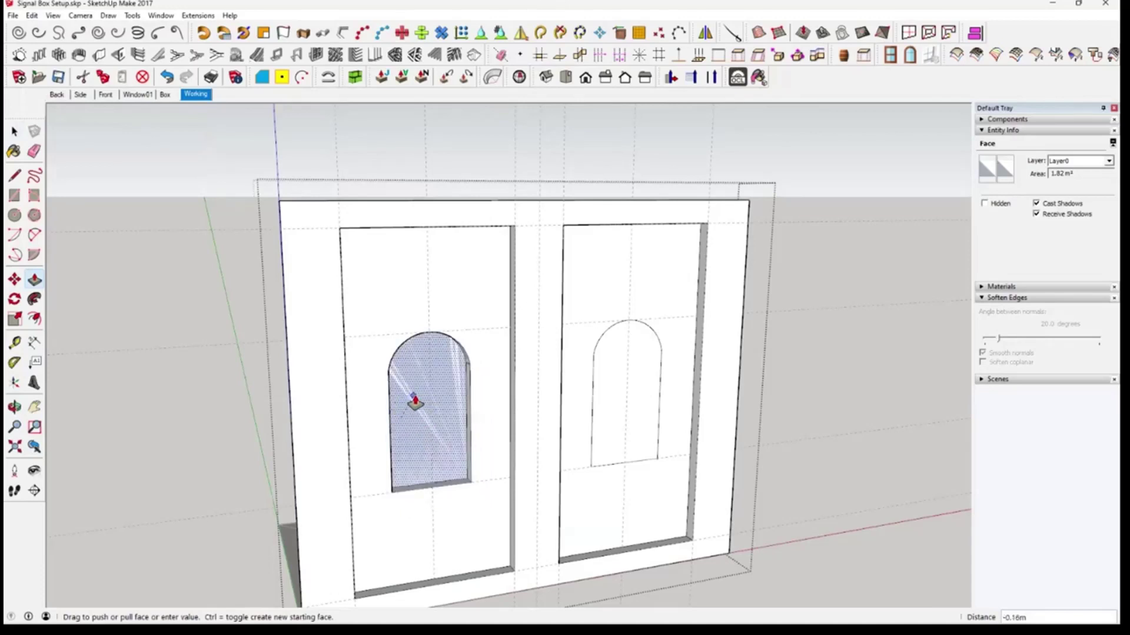
click(414, 401)
Push the second recess's arched face back to the wall's rear face to cut its window opening, and leave the wall group.
middle_drag(428, 489, 622, 432)
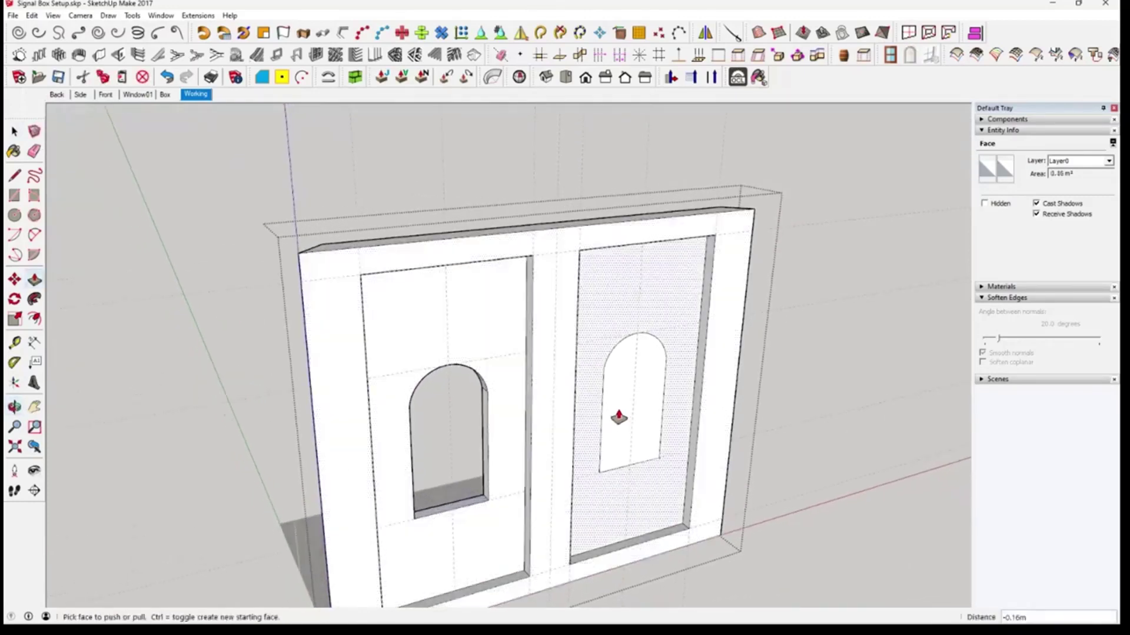
click(612, 410)
middle_drag(500, 510, 340, 283)
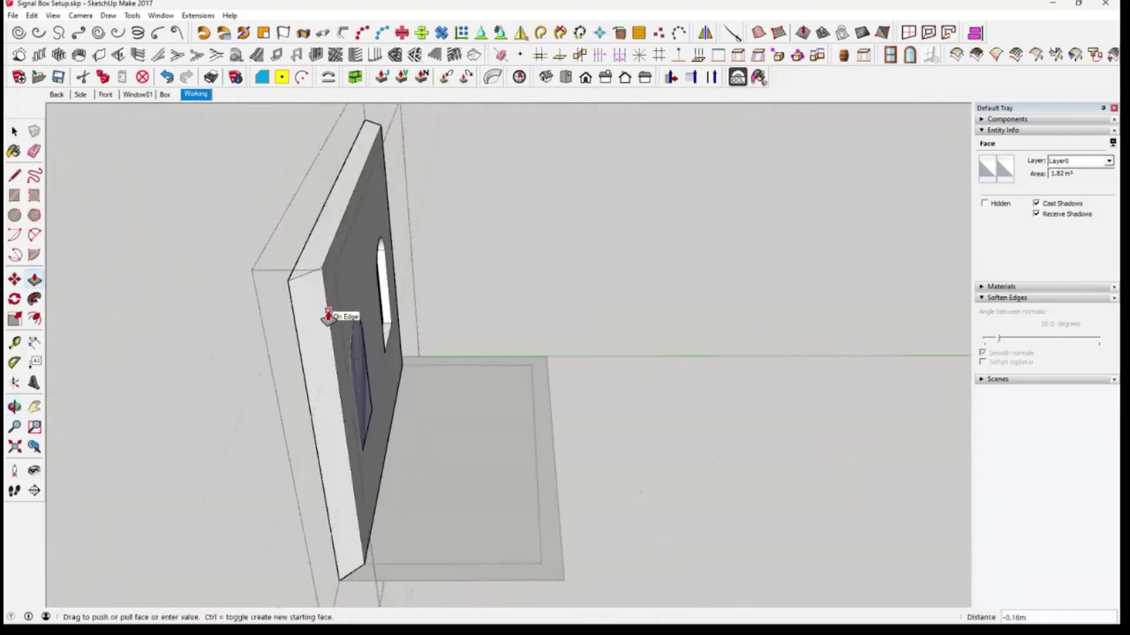
middle_drag(418, 396, 276, 388)
middle_drag(906, 313, 359, 379)
key(p)
middle_drag(779, 520, 821, 510)
key(space)
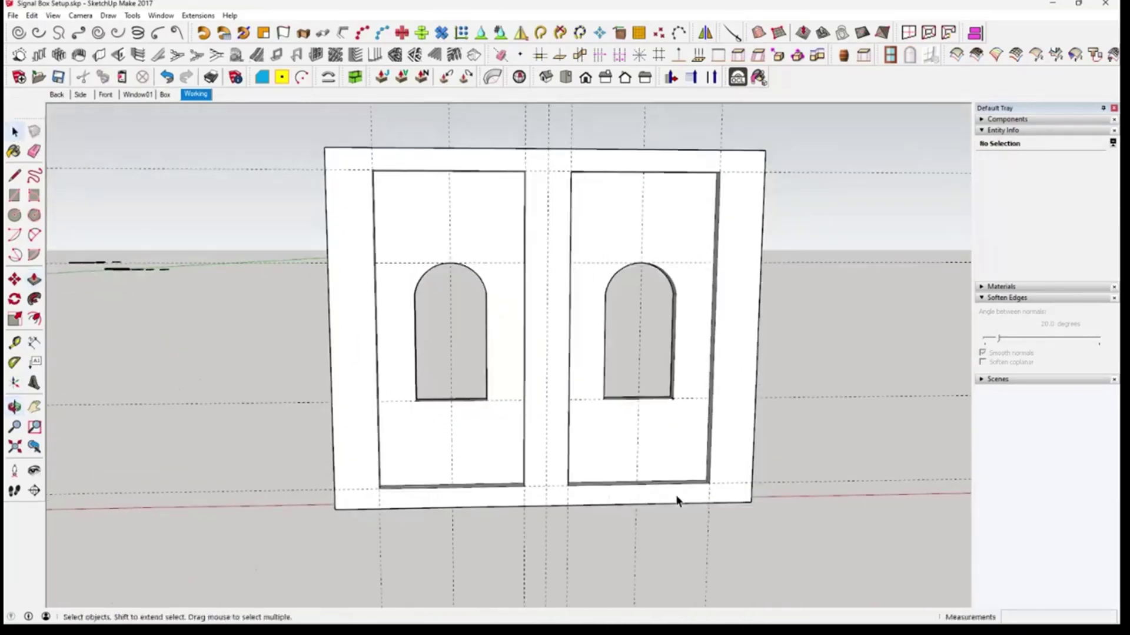